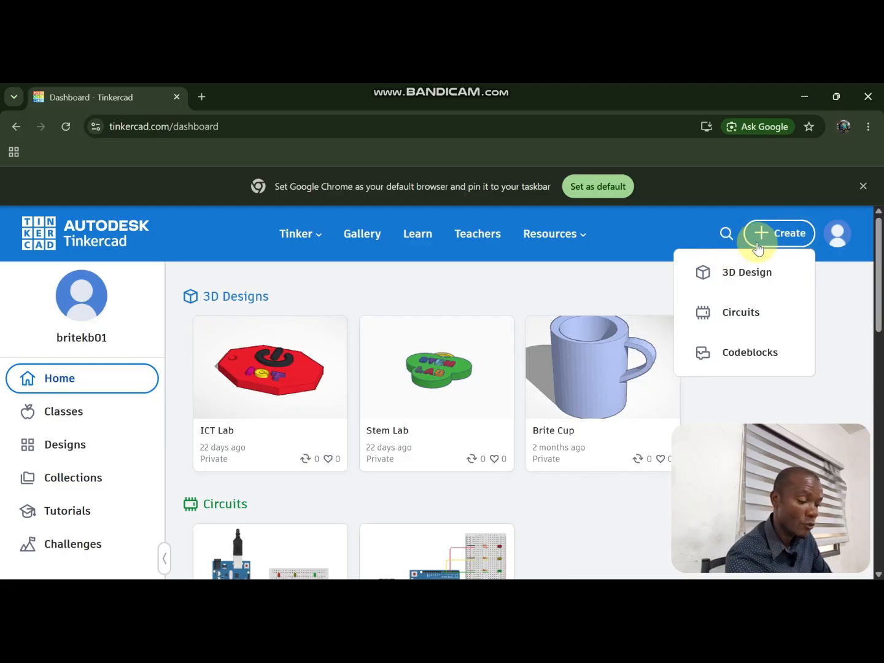
Create a new circuit design and place a small breadboard in the middle of the workplane
left_click(735, 316)
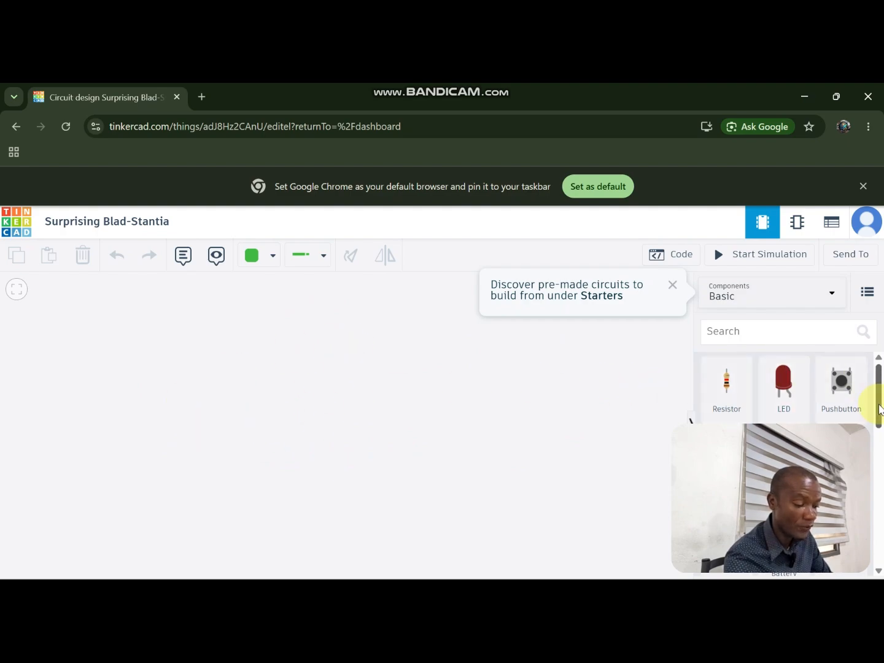
scroll(880, 411, "down", 3)
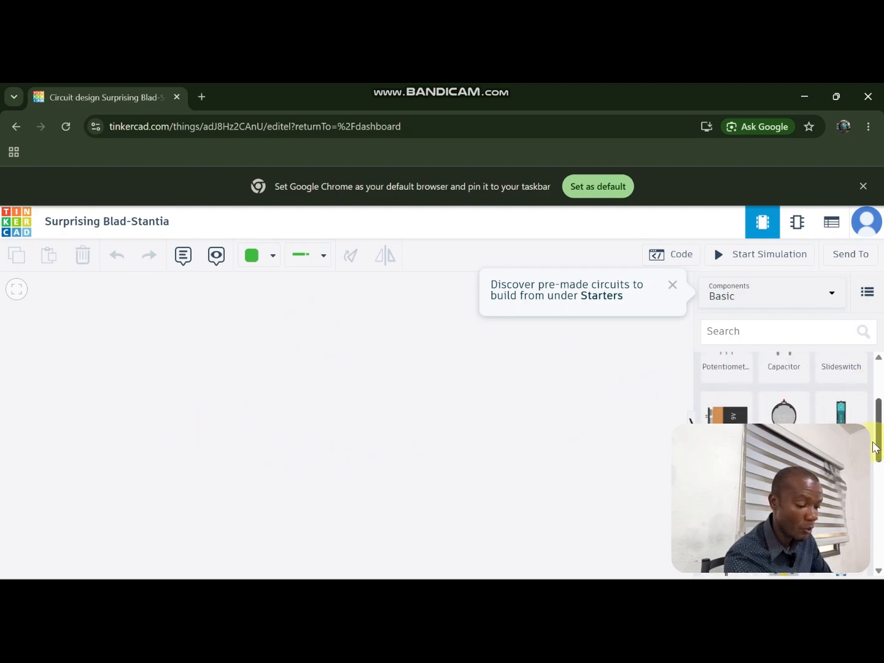
left_click_drag(624, 495, 447, 439)
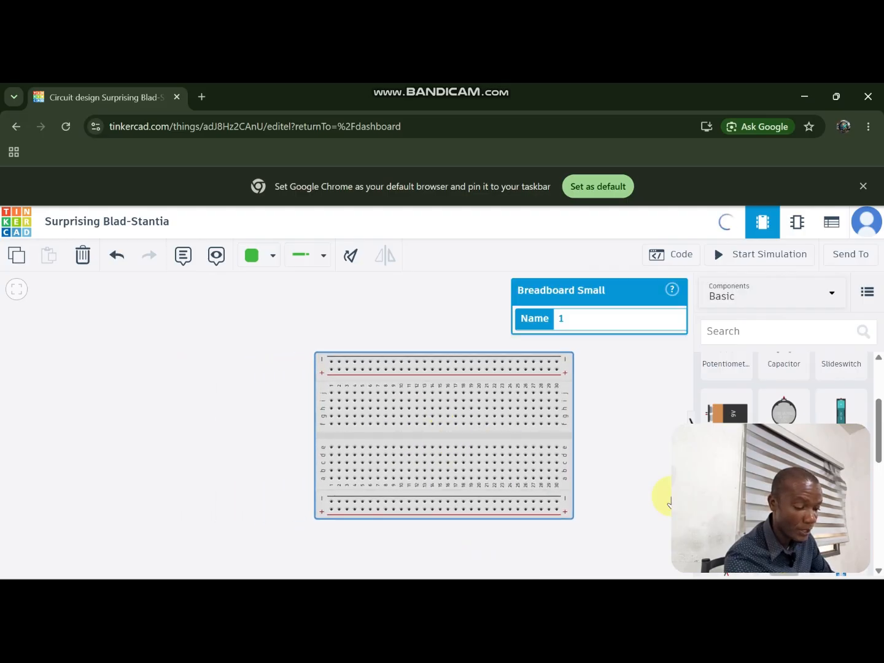
Place an Arduino Uno R3 beside the breadboard, rotate it 90° clockwise so its USB connector faces up, and move the breadboard slightly closer
left_click_drag(670, 501, 153, 448)
left_click(351, 258)
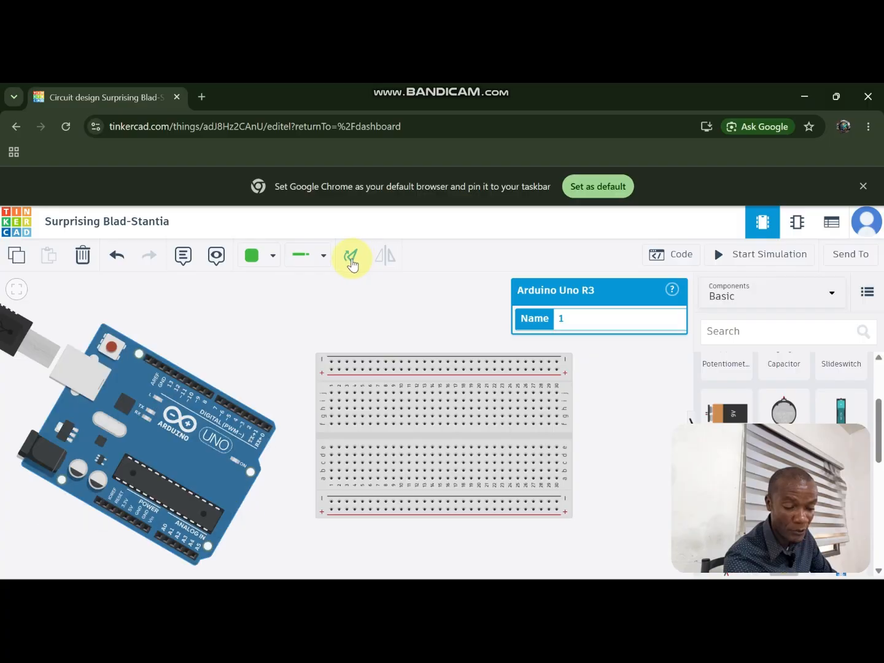
left_click(349, 263)
left_click(349, 263)
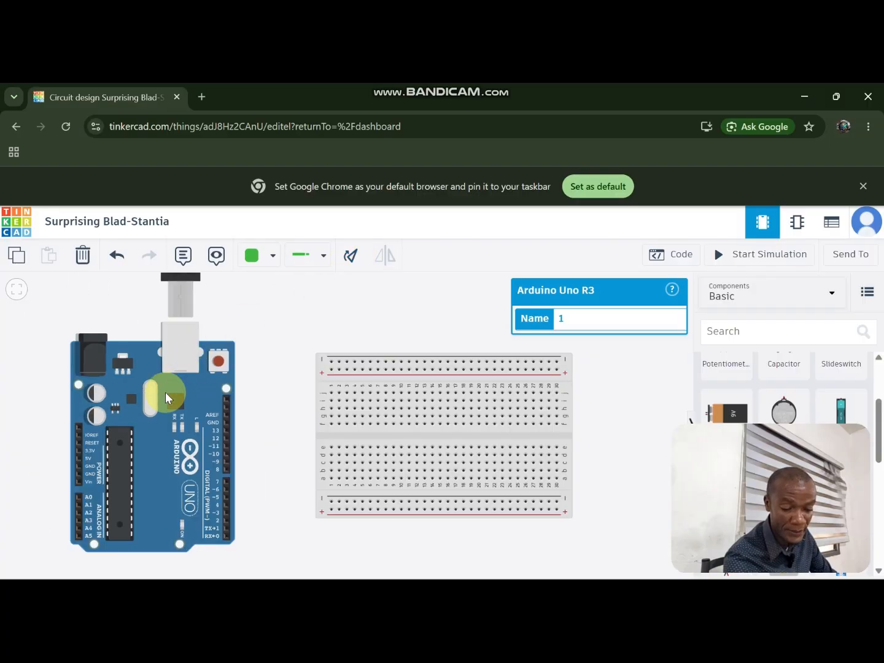
left_click_drag(144, 442, 121, 428)
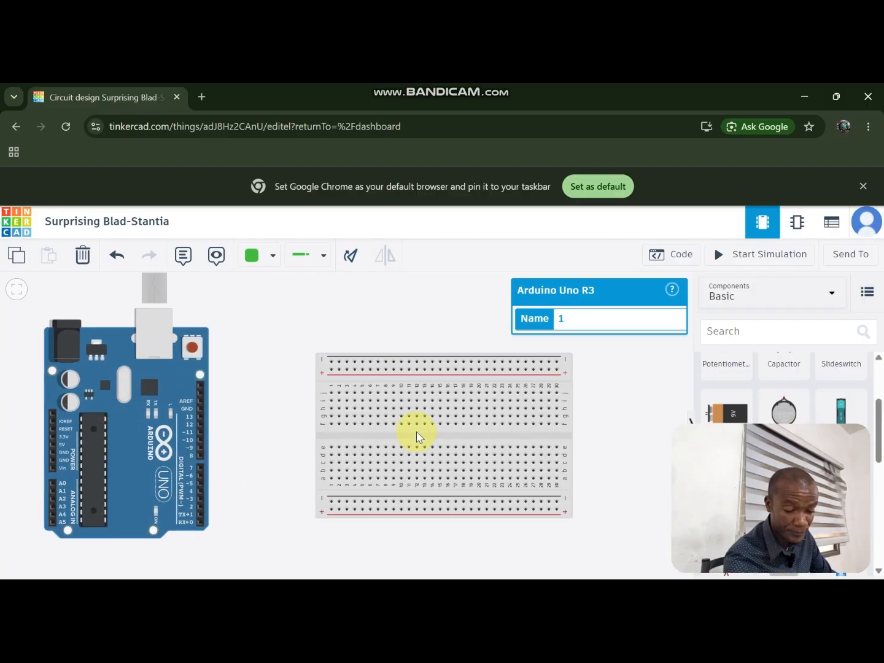
left_click_drag(405, 428, 387, 438)
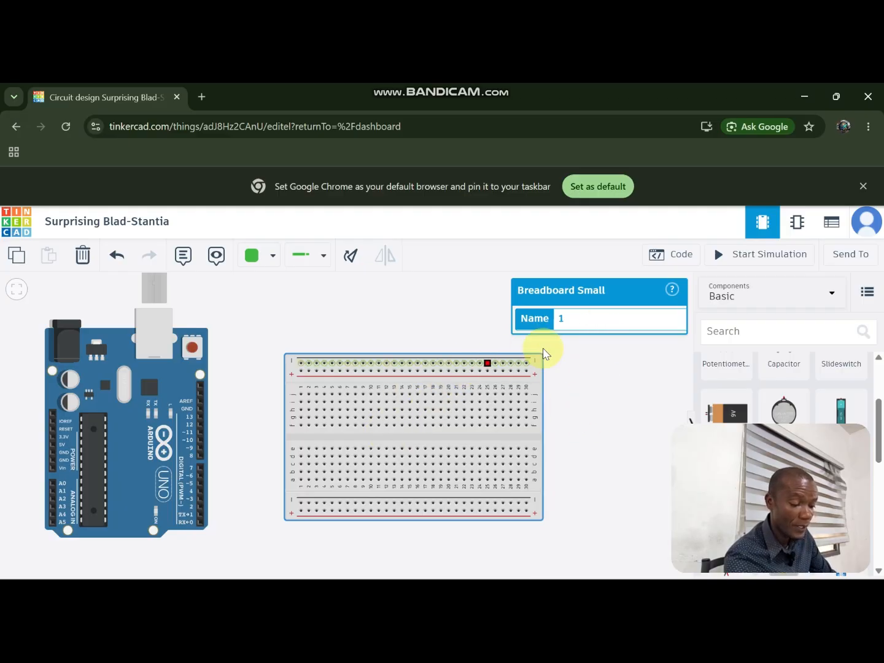
Insert three LEDs along the breadboard's row j, in columns 4–5, 15–16 and 26–27
scroll(805, 409, "up", 3)
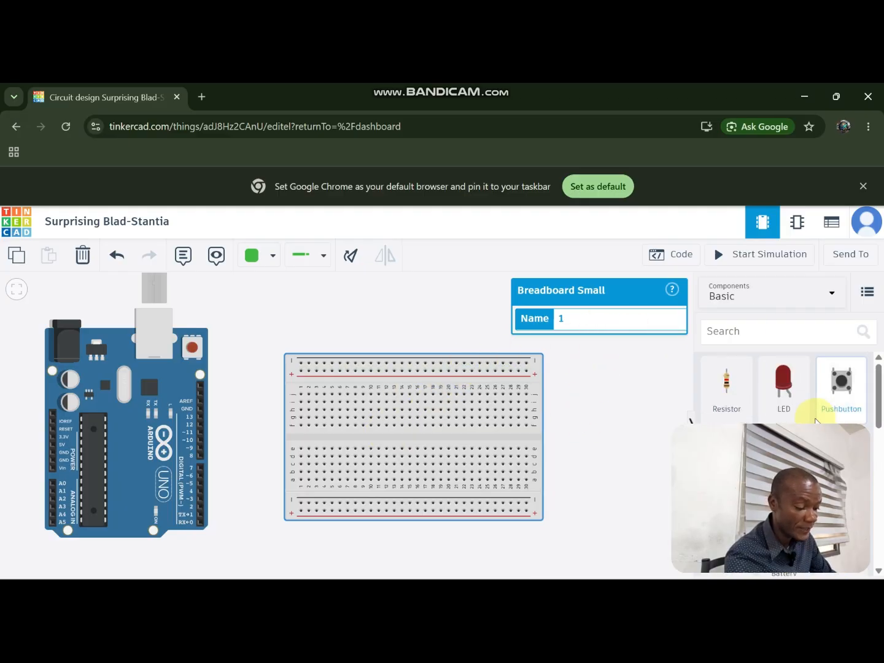
left_click_drag(784, 393, 321, 393)
left_click(331, 392)
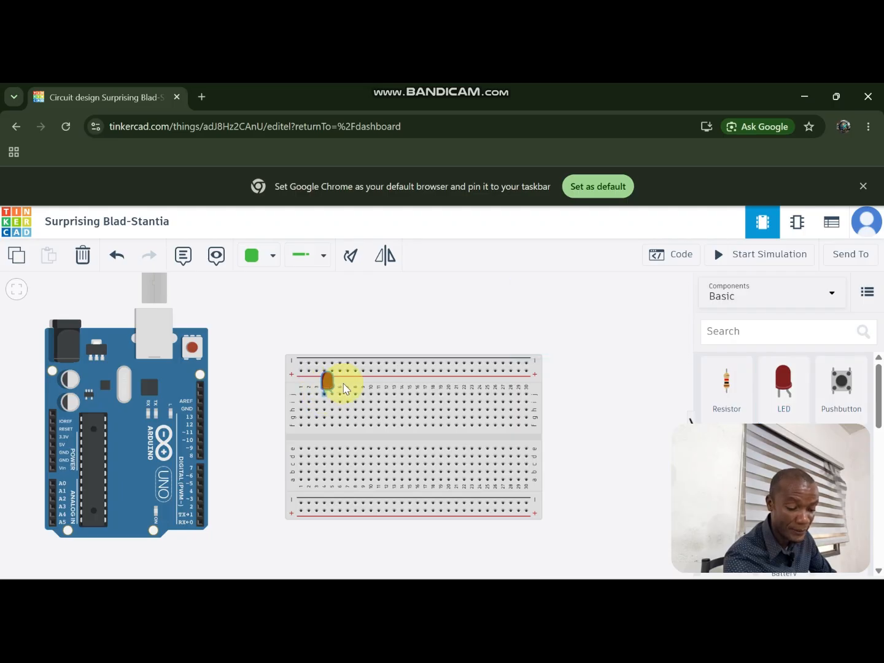
left_click_drag(784, 380, 408, 396)
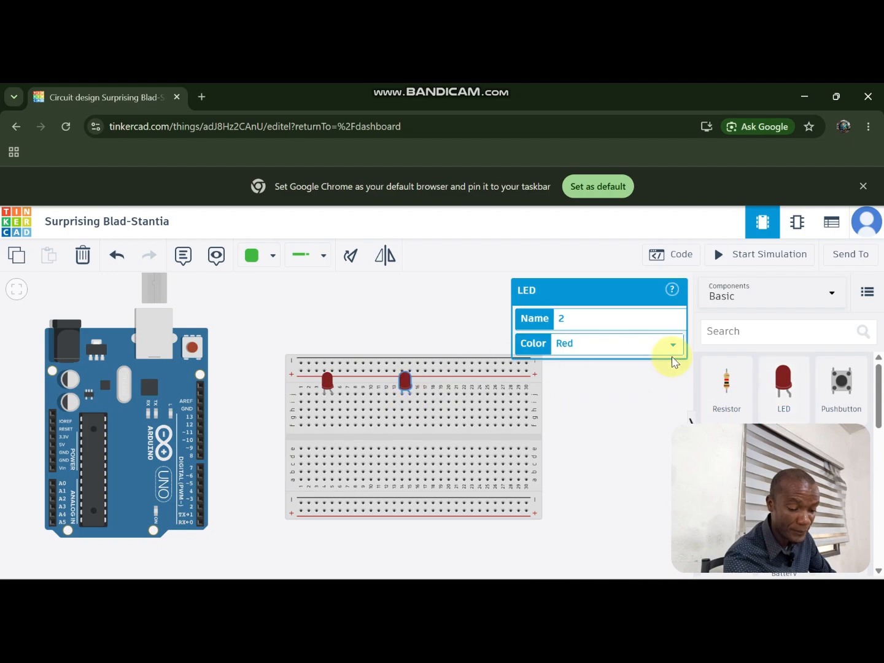
left_click_drag(792, 380, 499, 390)
left_click(407, 385)
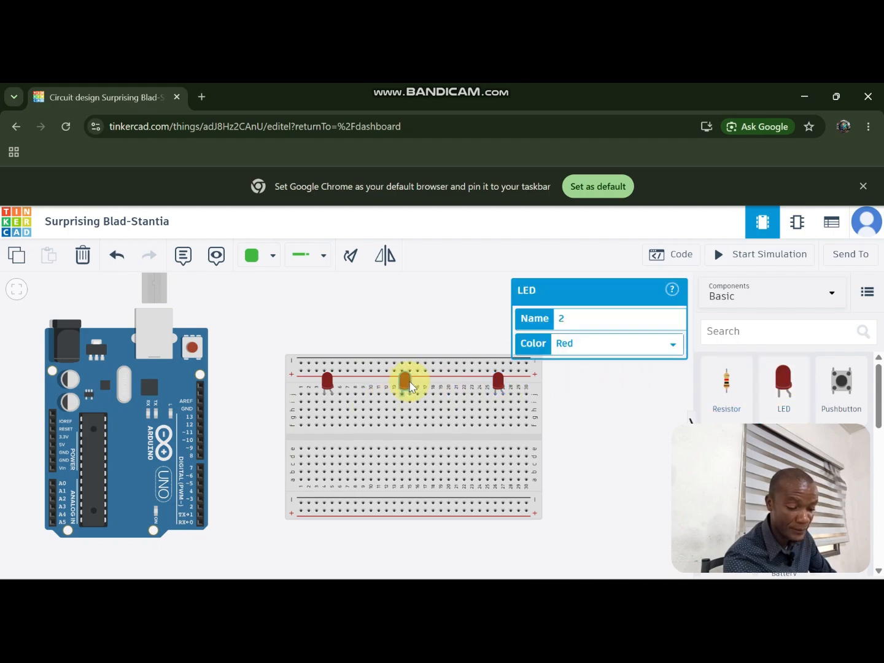
left_click_drag(410, 382, 413, 381)
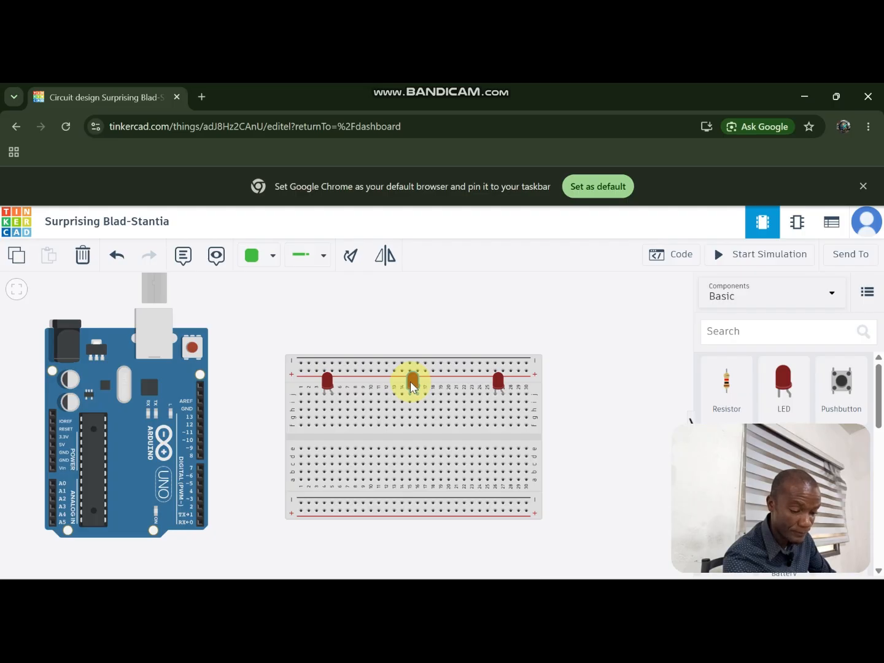
Set the middle LED's color to Yellow and the color of the LED at columns 26–27 to Green
left_click(499, 381)
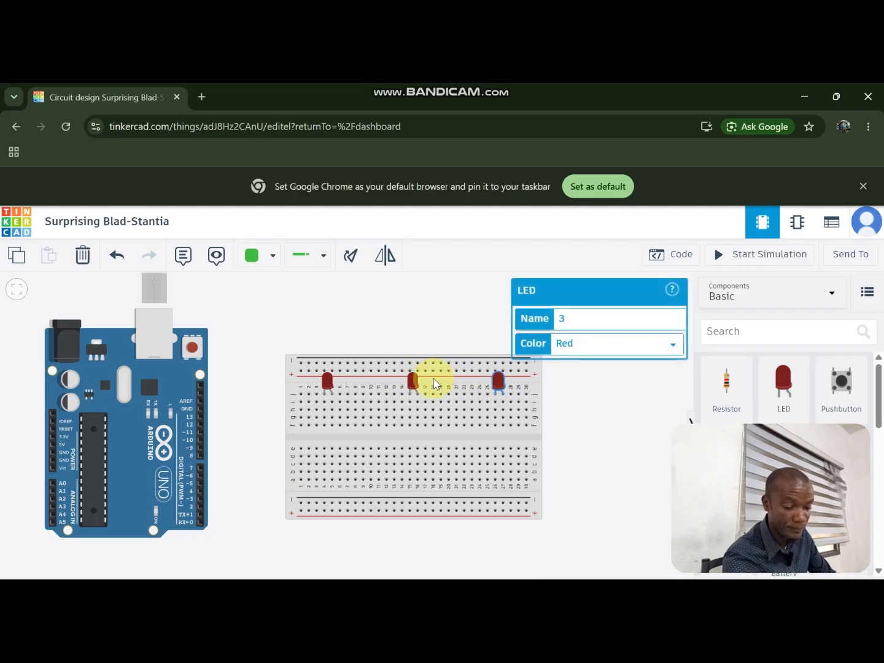
left_click(411, 380)
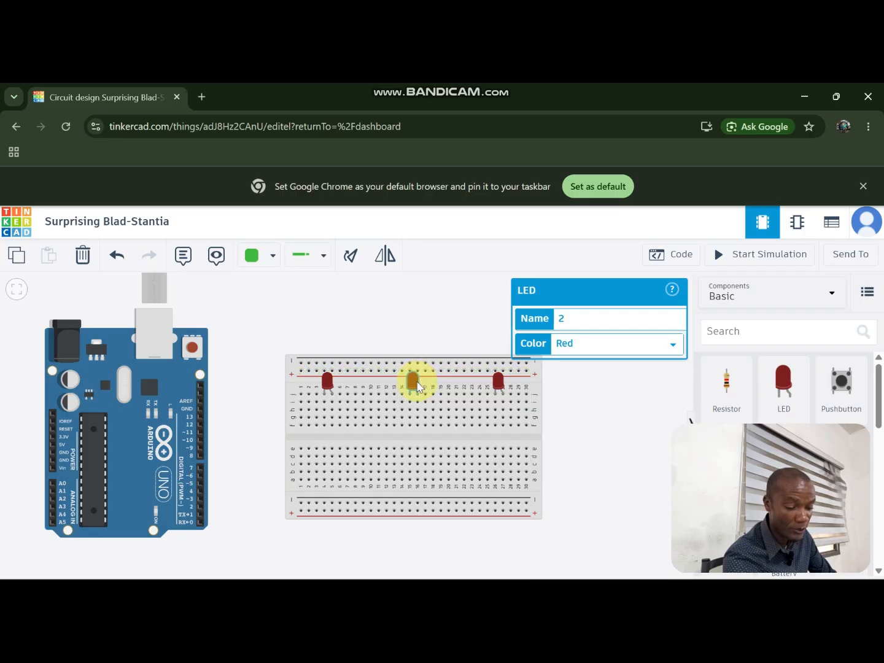
left_click(595, 347)
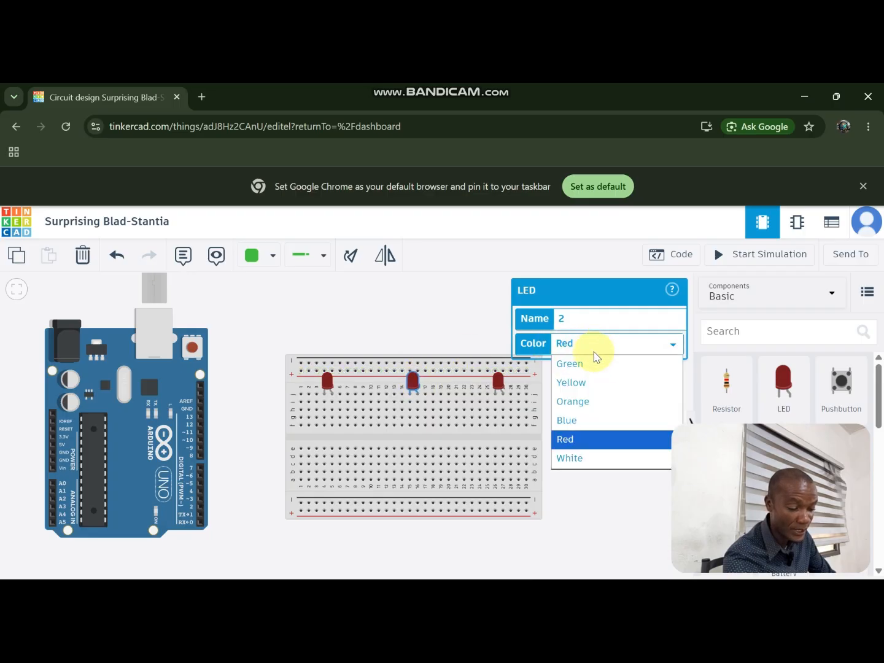
left_click(571, 384)
left_click(498, 381)
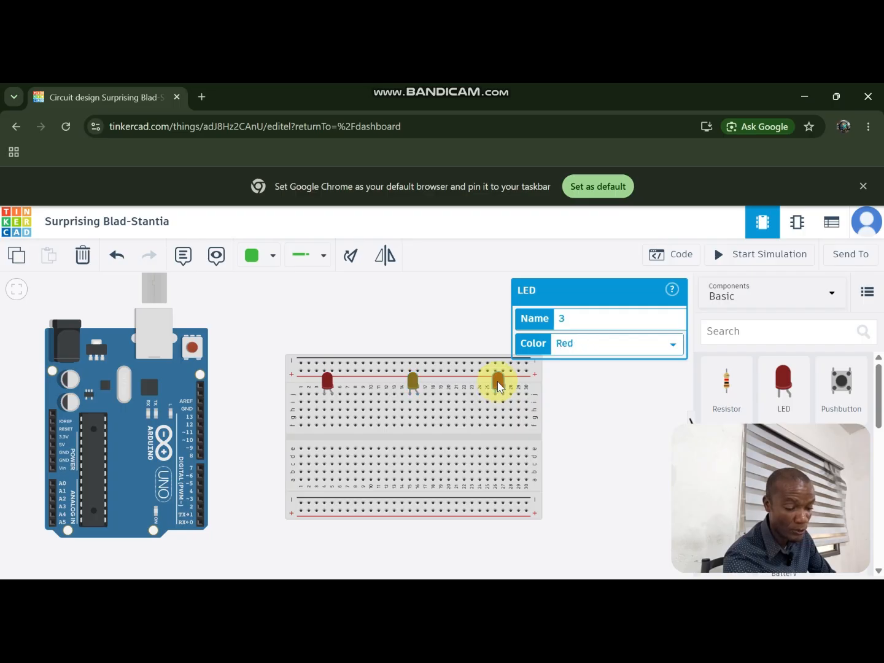
left_click(591, 350)
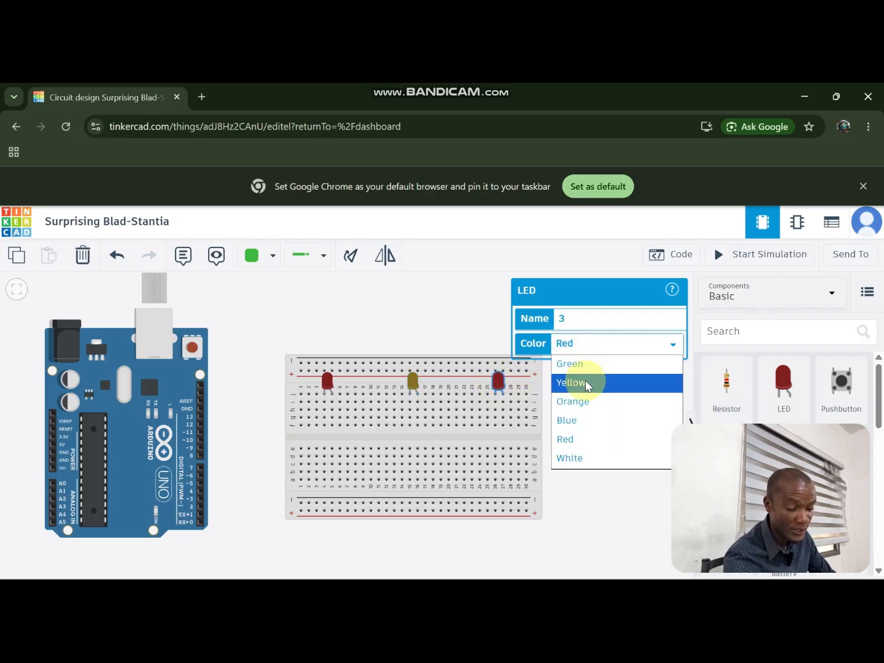
left_click(582, 364)
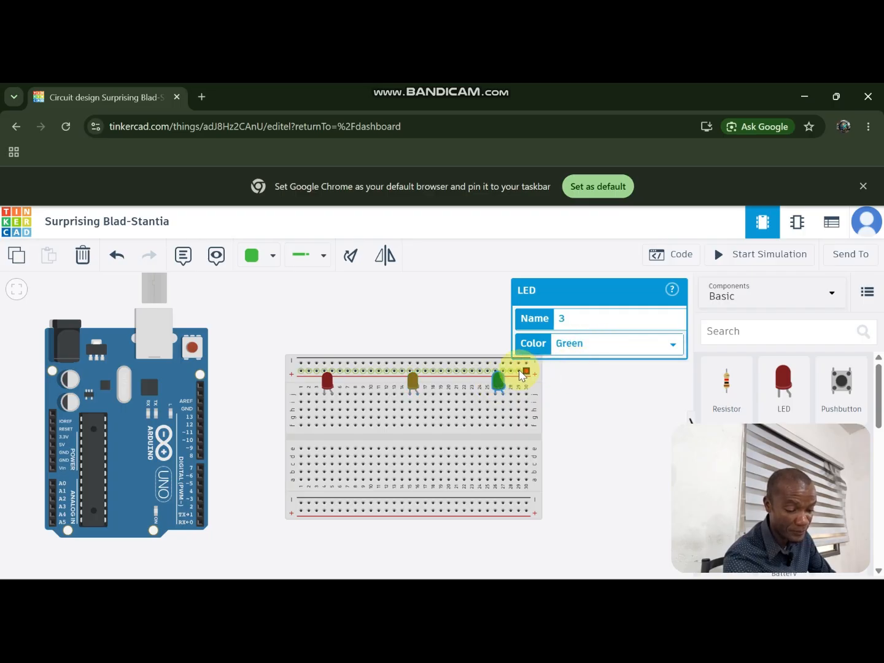
left_click(603, 399)
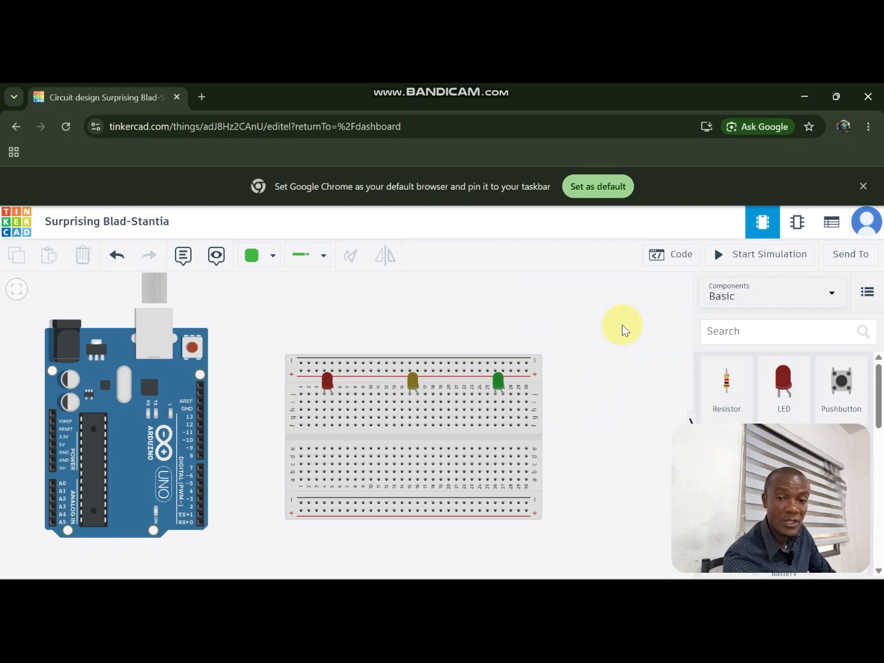
Place three resistors across the breadboard's centre gap in columns 4, 15 and 26, one below each LED
left_click_drag(727, 389, 329, 449)
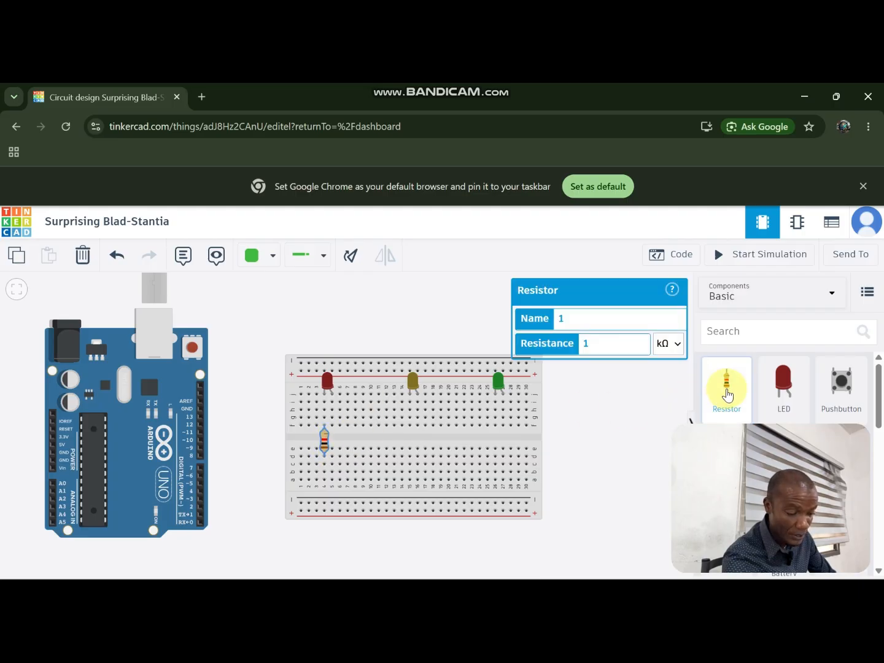
left_click_drag(728, 395, 413, 450)
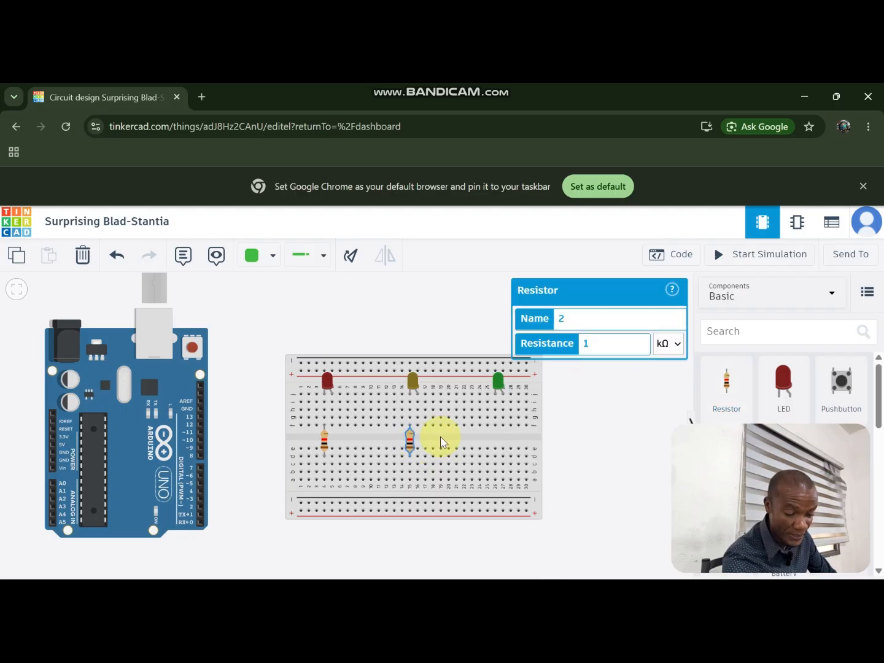
left_click_drag(740, 401, 495, 443)
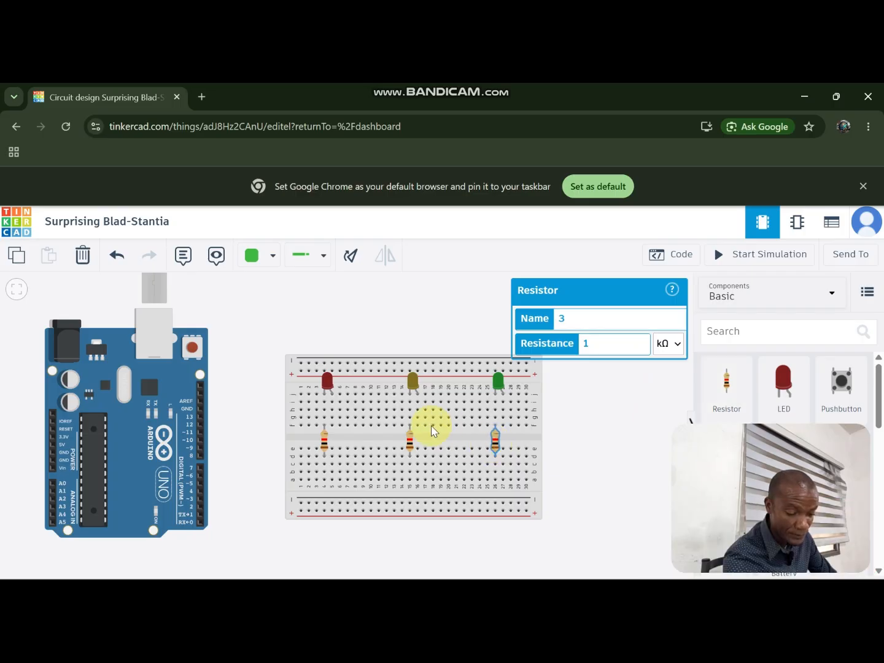
Set the resistance of the resistor below the red LED to 220 Ω
left_click(328, 446)
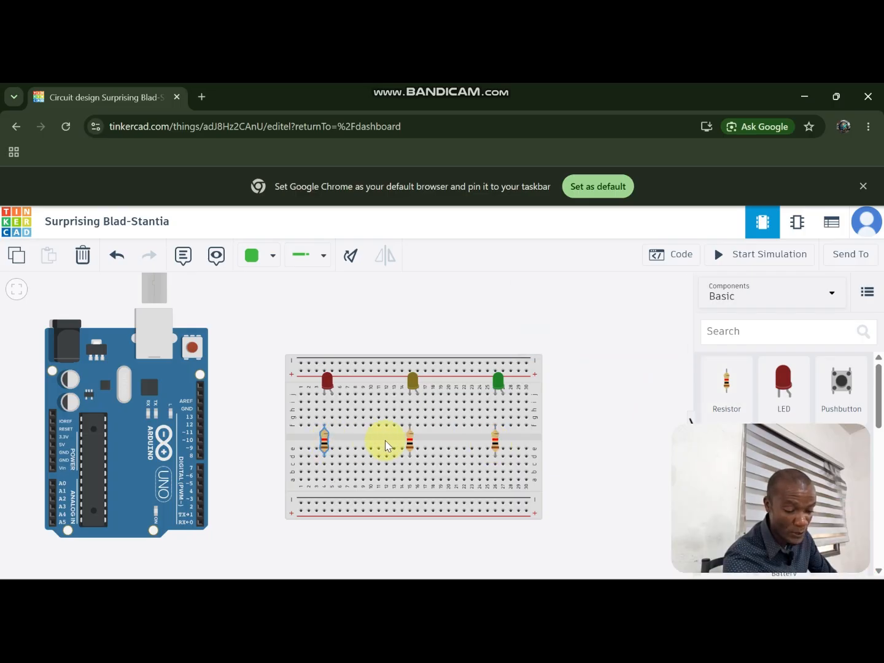
left_click(410, 441)
left_click(324, 443)
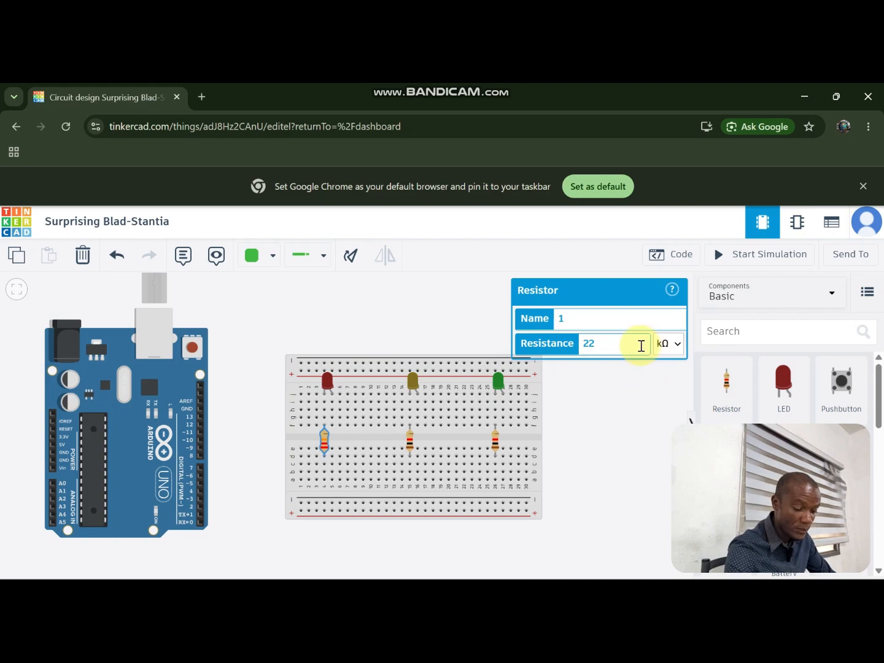
left_click(667, 344)
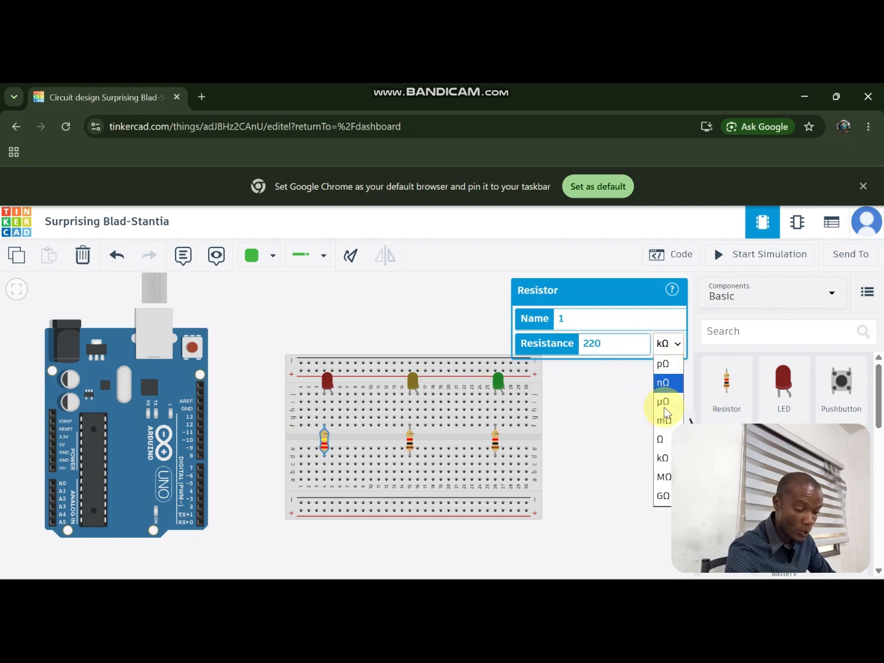
left_click(663, 439)
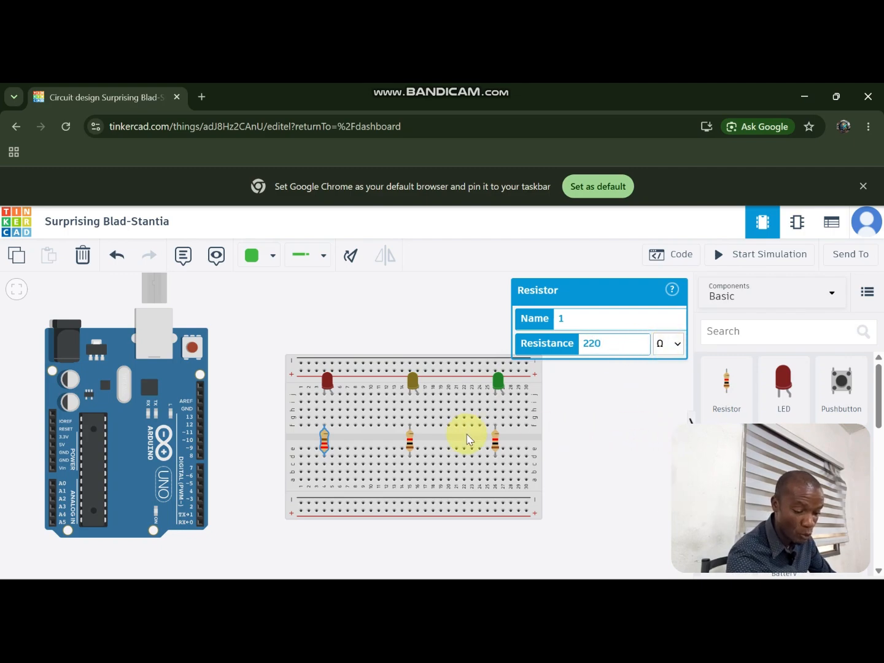
Set the resistance of the resistor below the yellow LED to 220 Ω
left_click(410, 442)
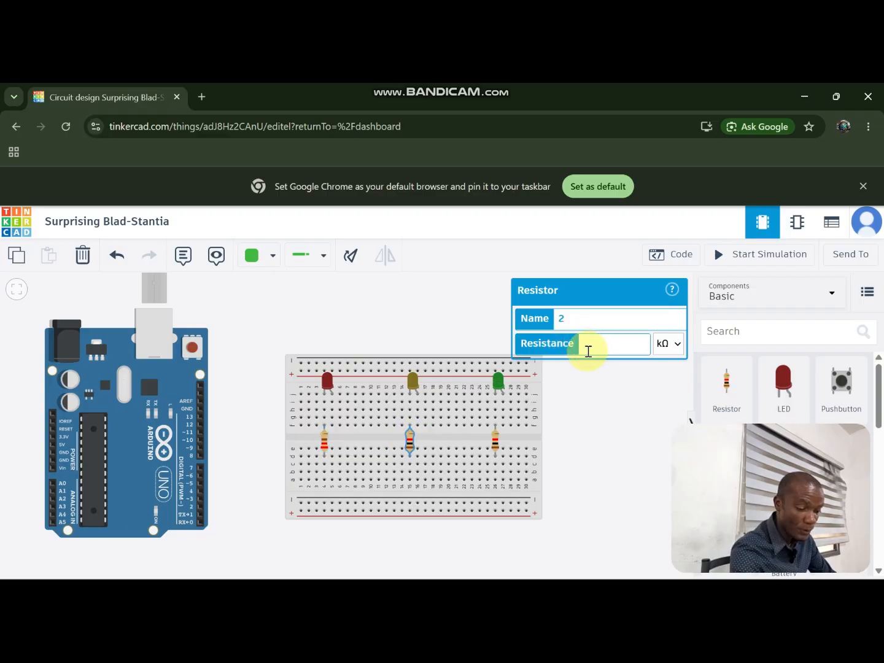
type("220")
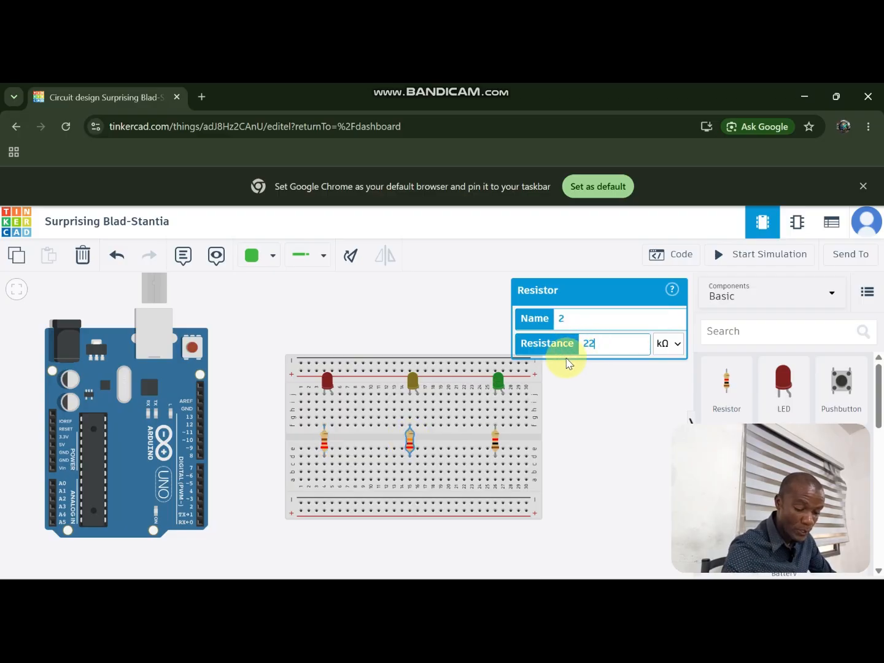
left_click(671, 348)
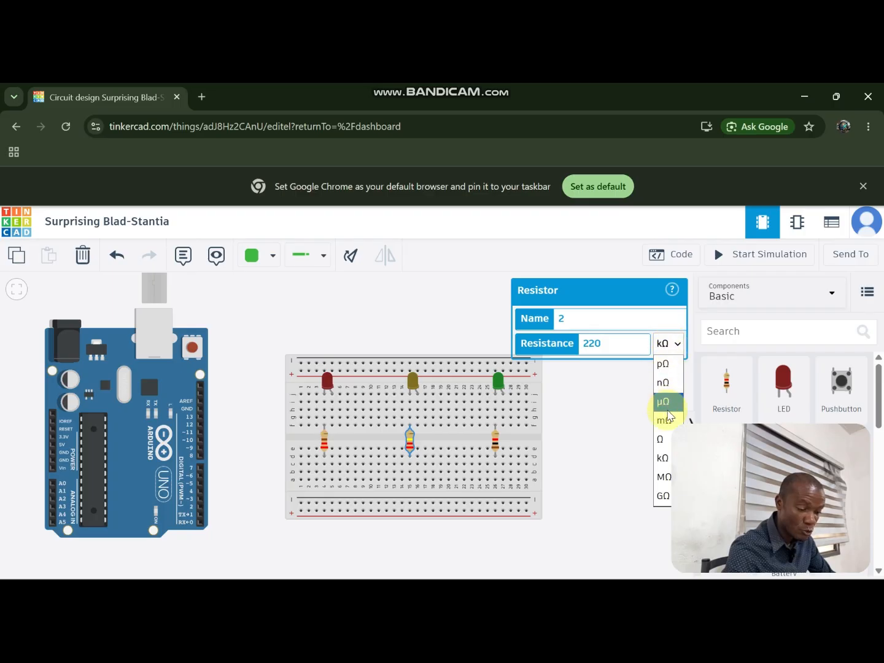
left_click(663, 439)
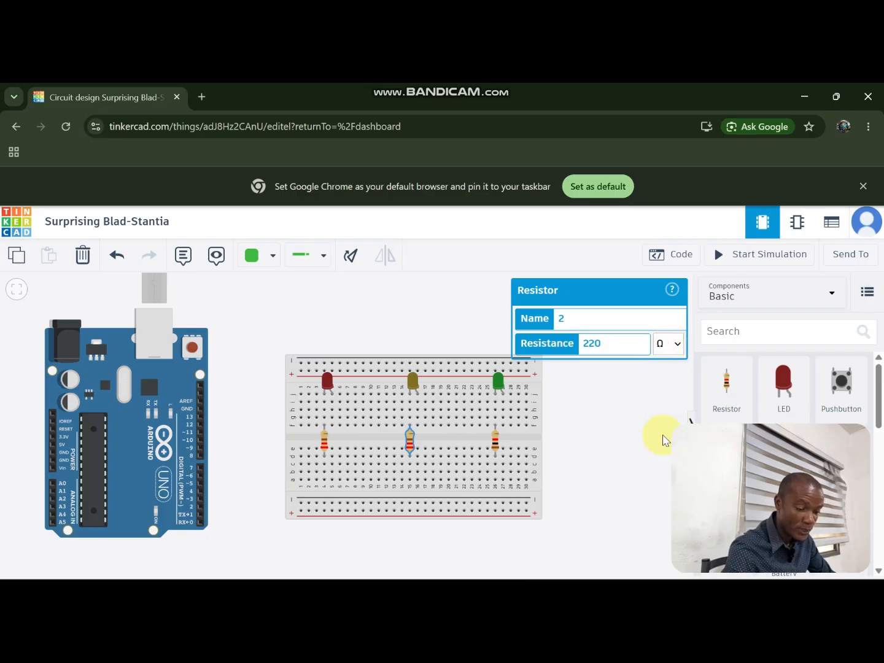
Set the resistance of the resistor below the green LED to 220 Ω and deselect it
left_click(496, 443)
left_click(603, 343)
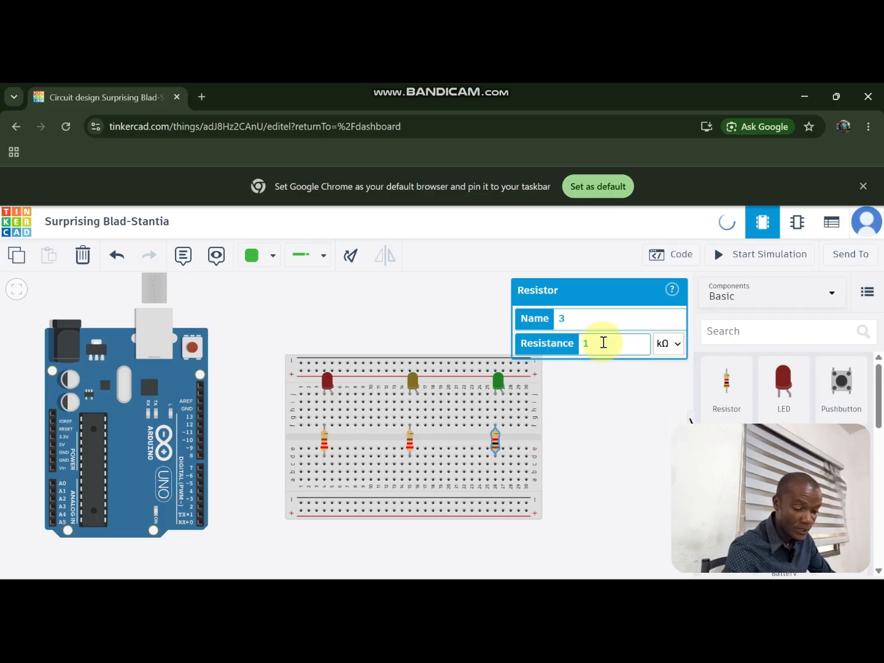
type("2")
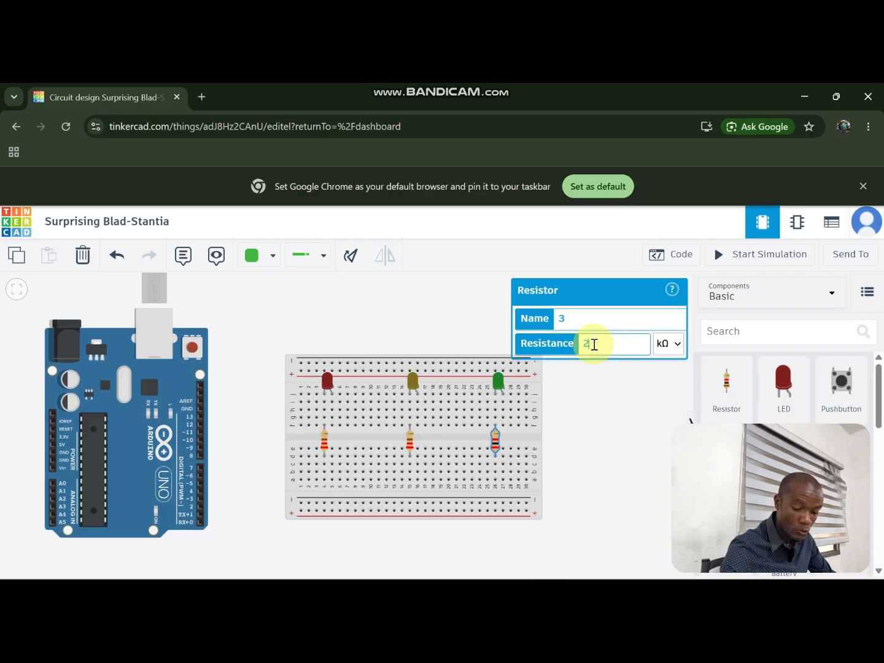
type("20")
left_click(666, 344)
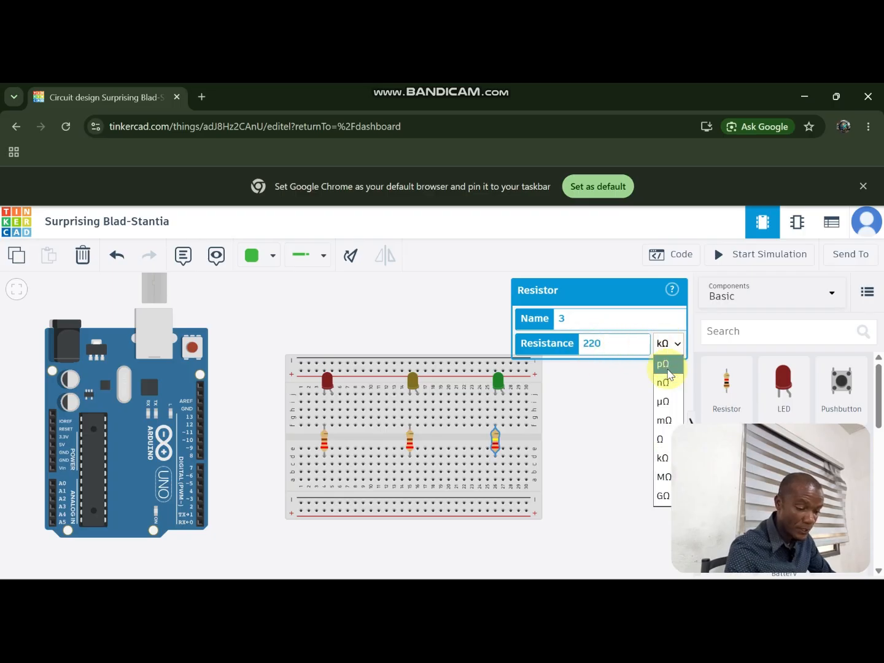
left_click(663, 440)
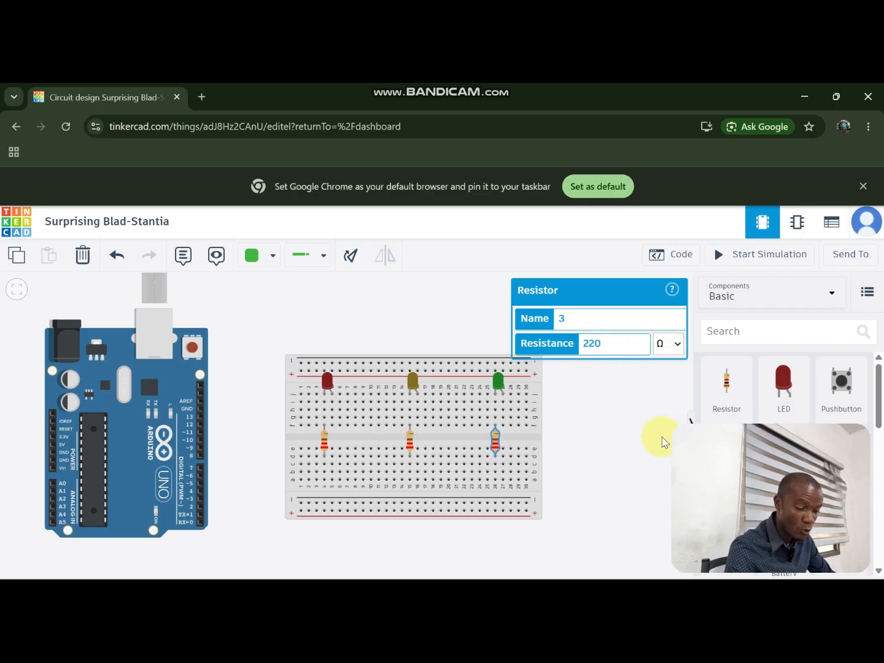
left_click(593, 420)
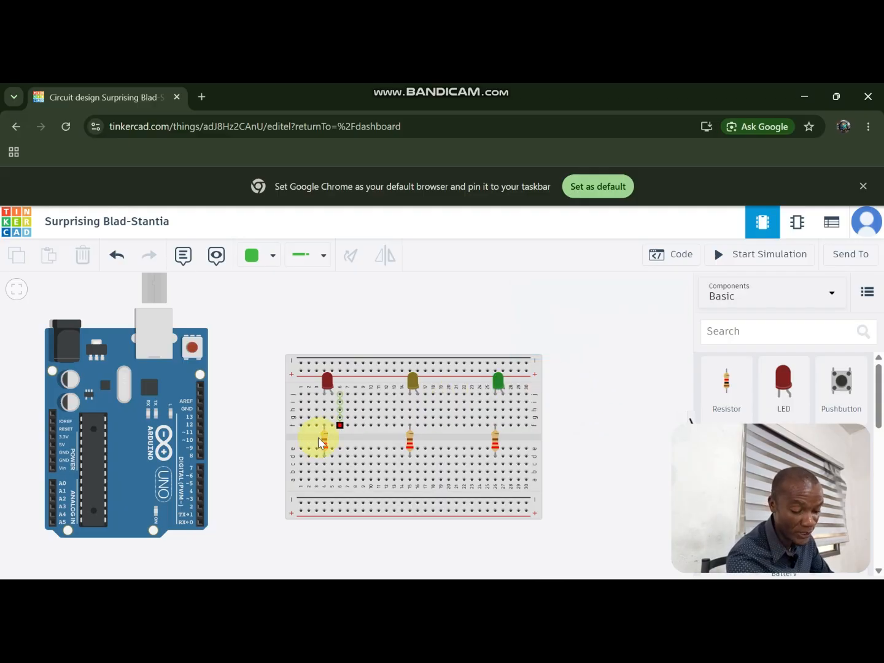
Wire the Arduino's GND pin beside pin 13 to column 1 of the breadboard's lower negative rail, with right-angled bends
left_click(200, 408)
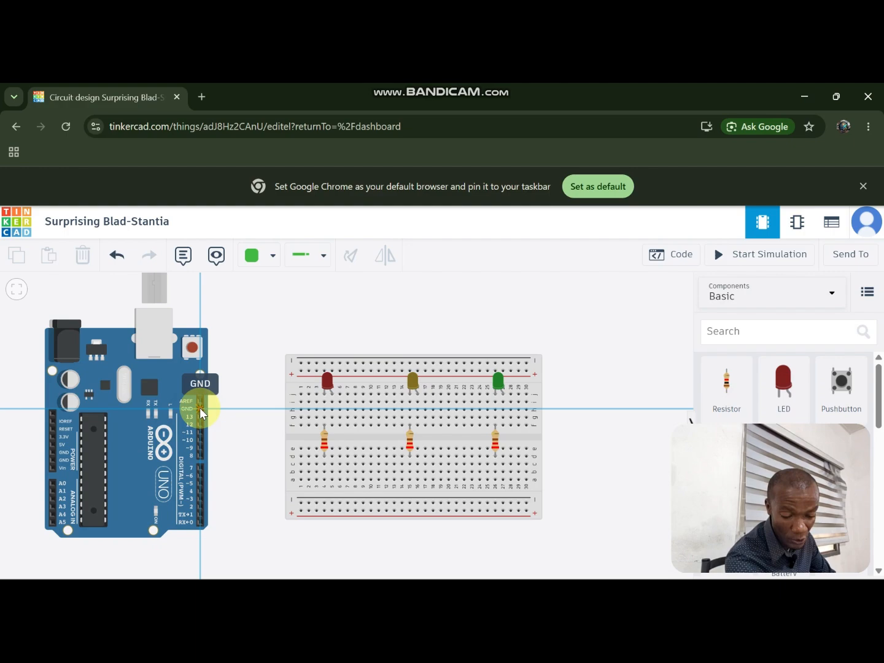
left_click(243, 409)
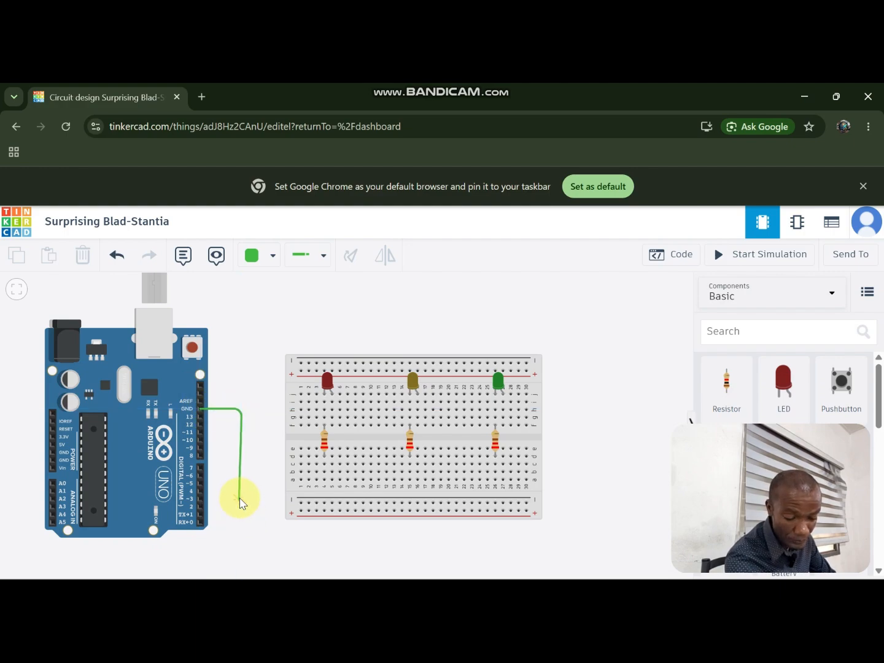
left_click(251, 500)
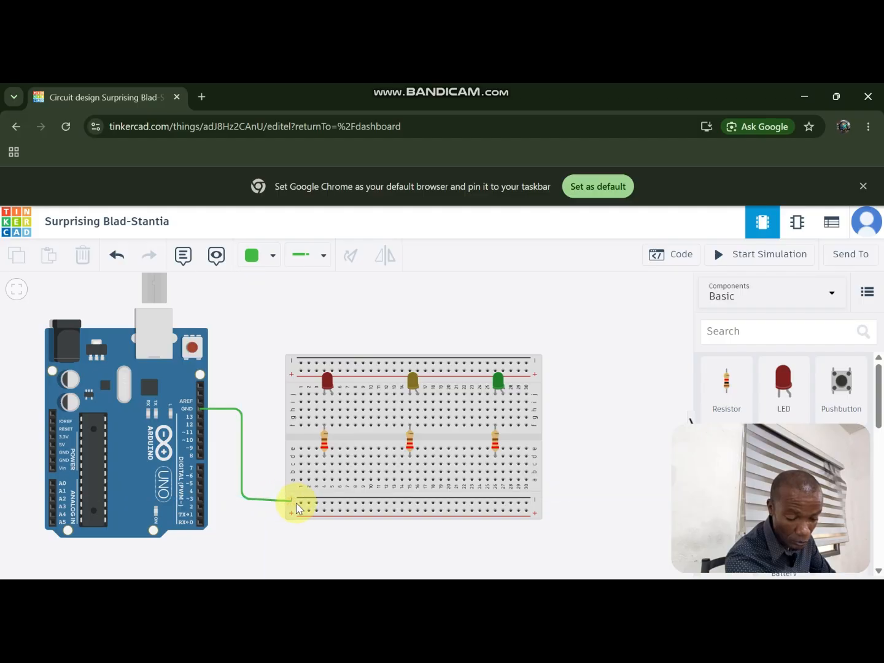
left_click(301, 503)
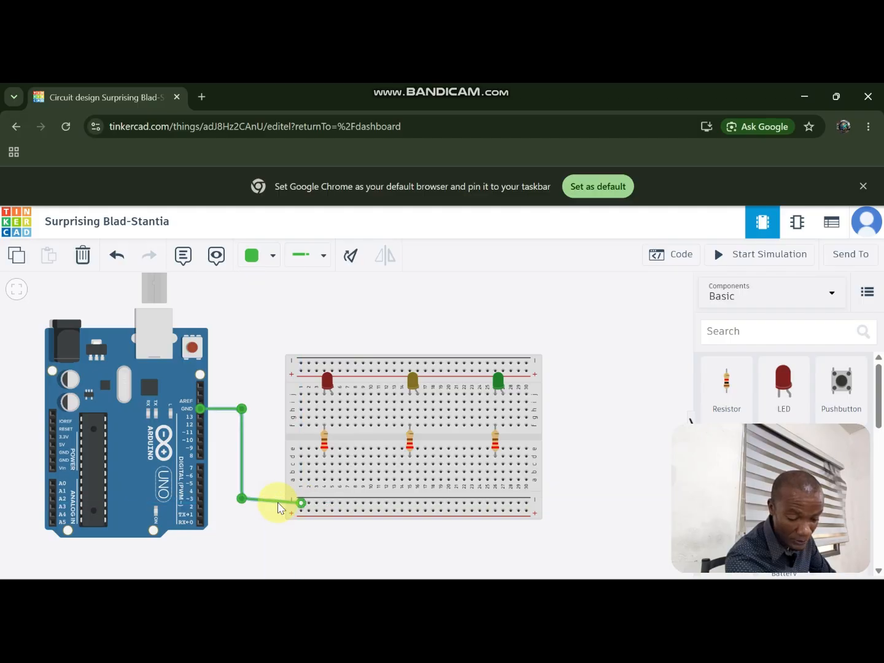
left_click_drag(240, 500, 242, 503)
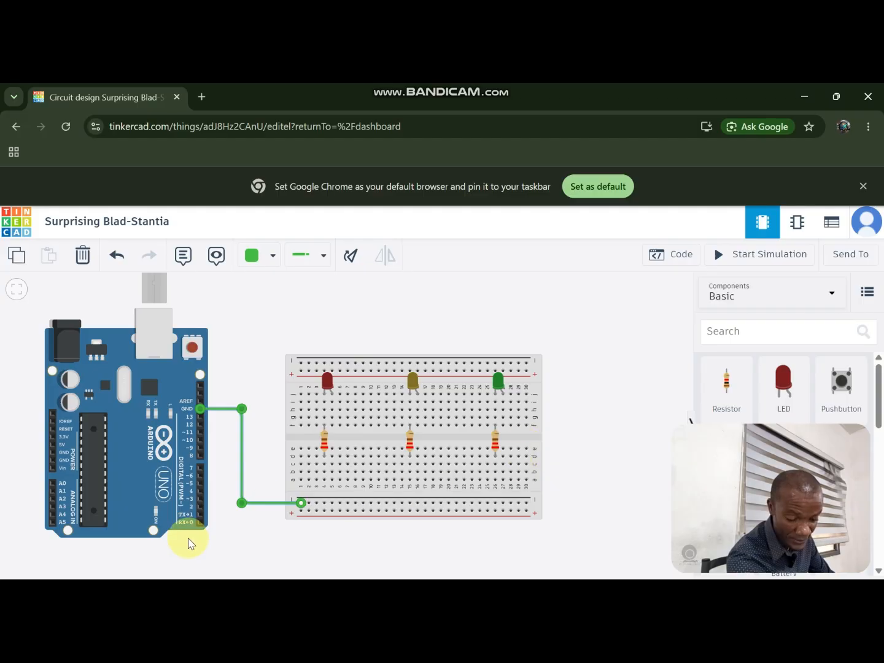
left_click_drag(252, 553, 257, 554)
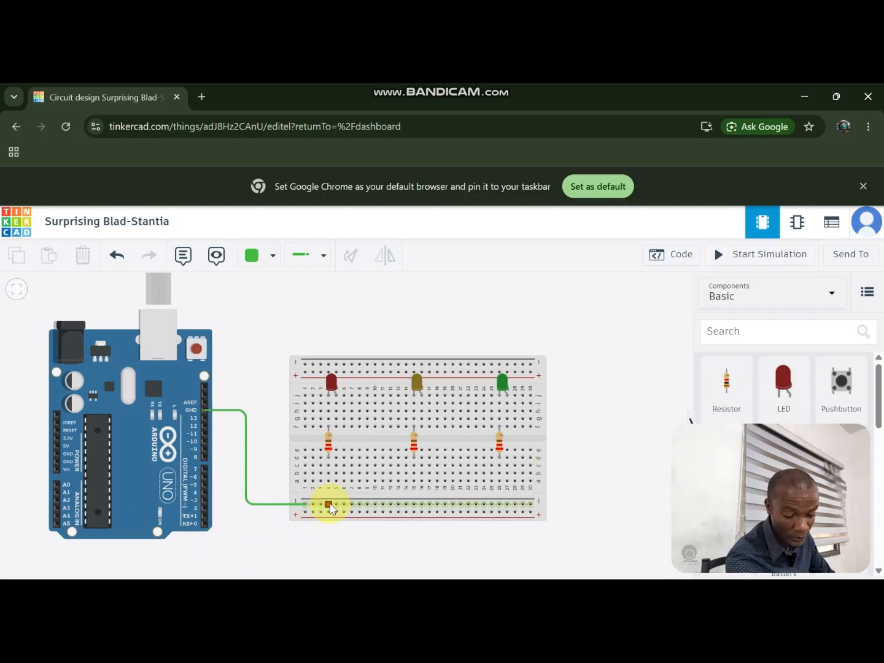
Wire the lower negative rail to row a in columns 4, 15 and 26, one straight jumper below each resistor
left_click(329, 505)
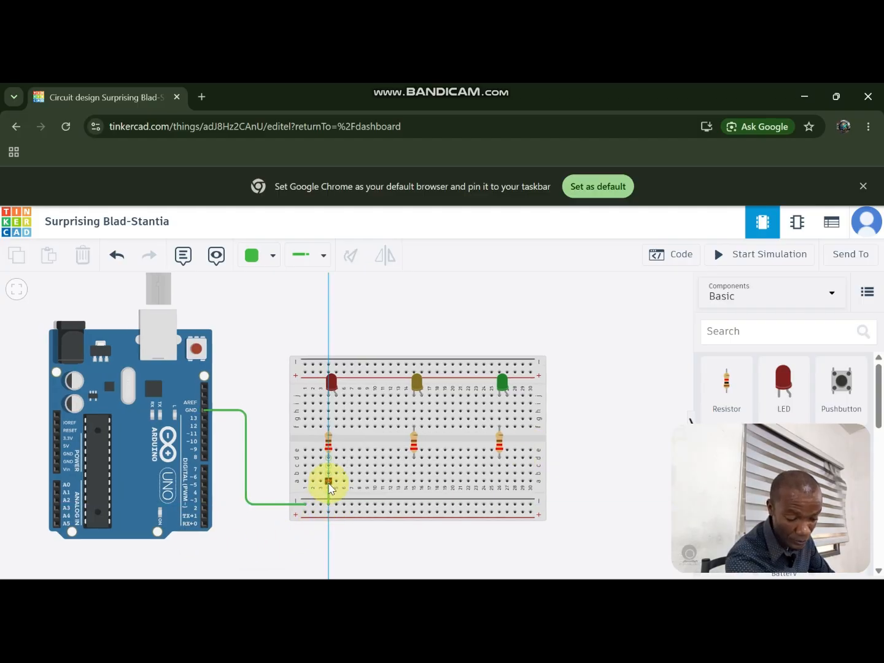
left_click(329, 482)
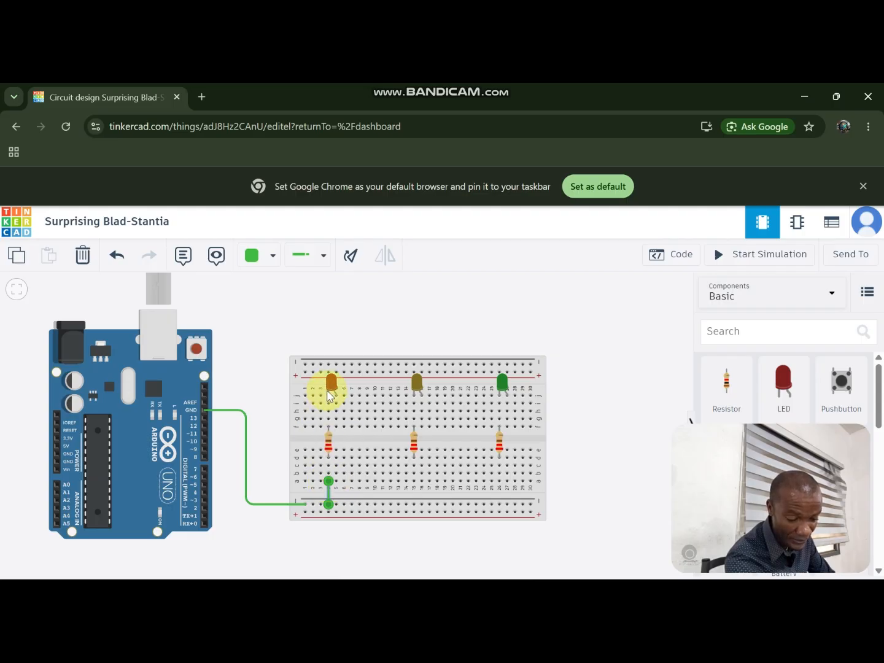
left_click(413, 505)
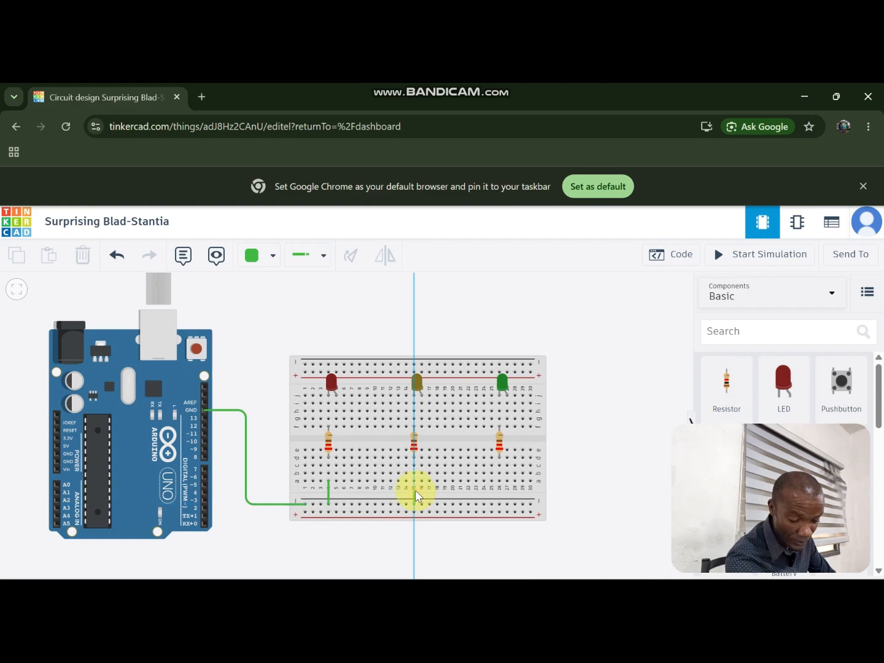
left_click(415, 481)
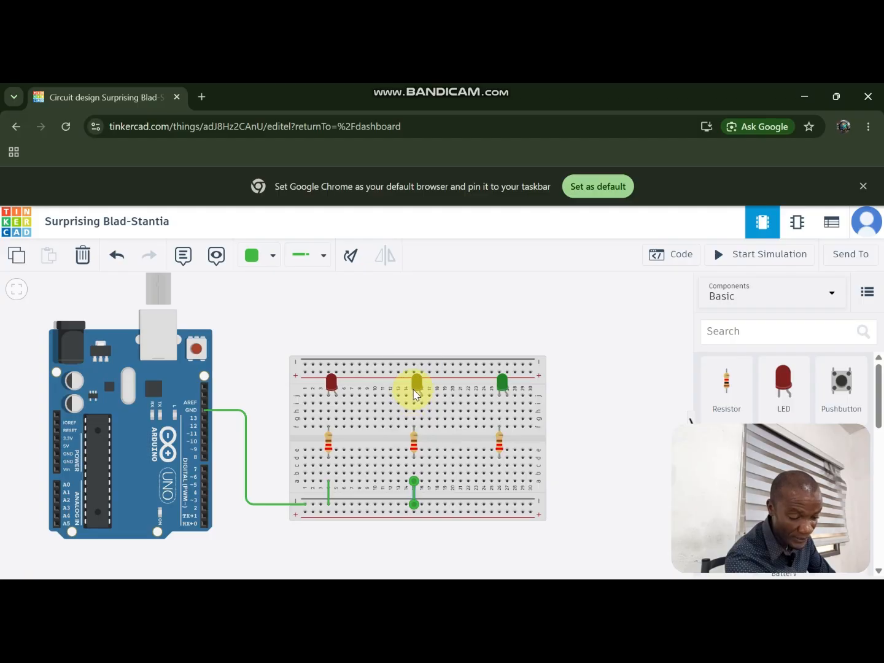
left_click(500, 504)
left_click(499, 481)
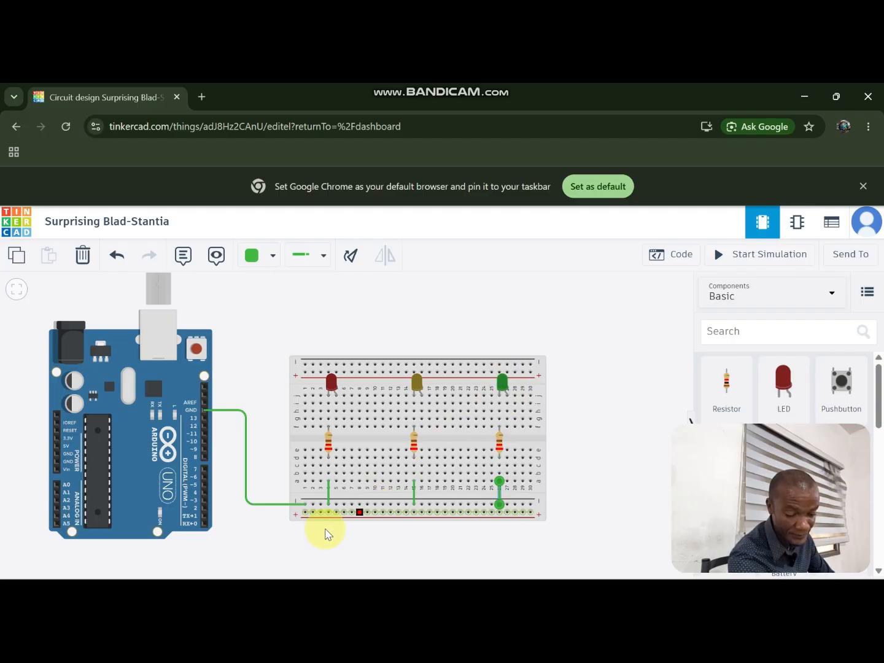
left_click(262, 541)
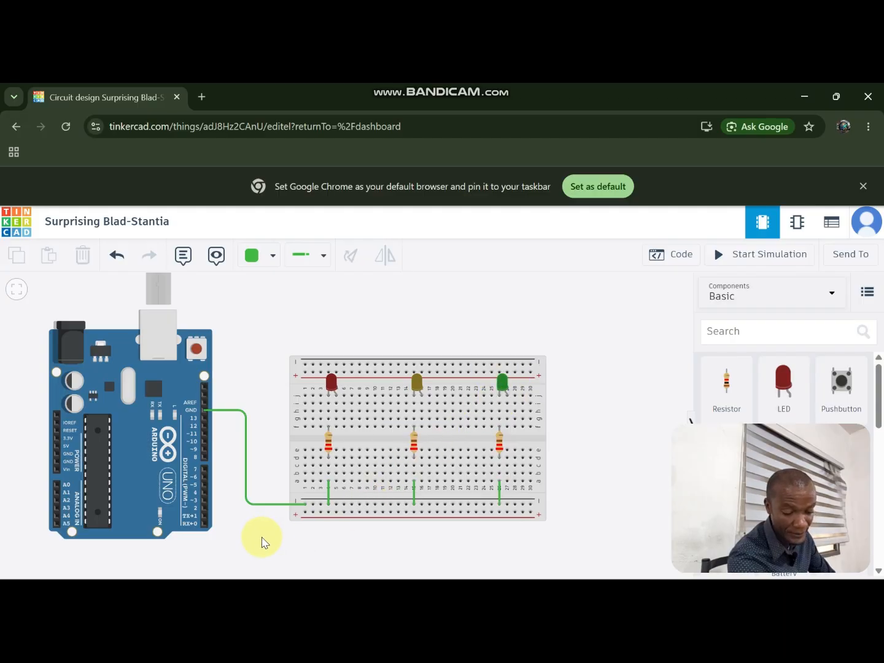
Change the colour of the wire from Arduino GND to the negative rail to black
left_click(245, 428)
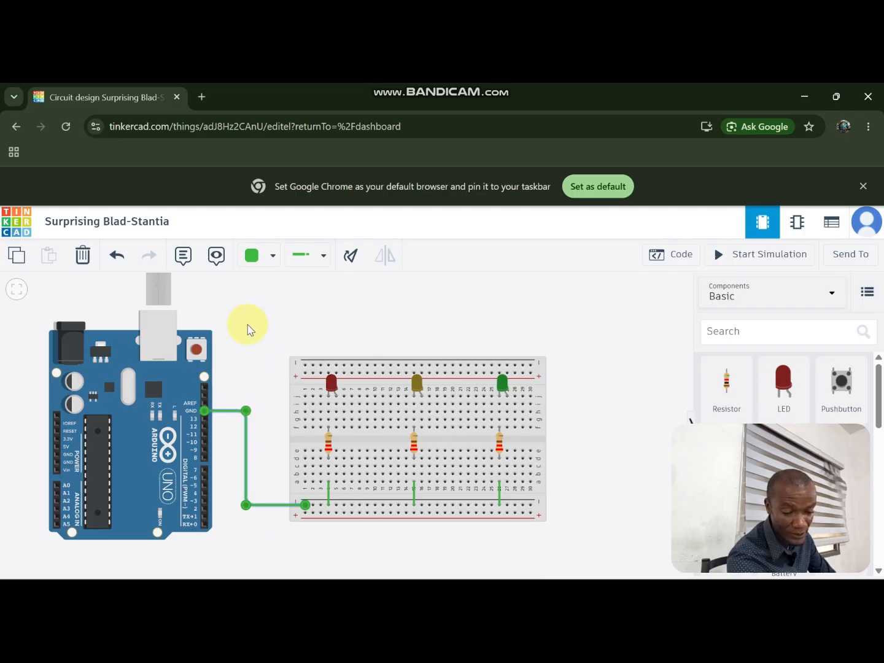
left_click(251, 257)
left_click(267, 307)
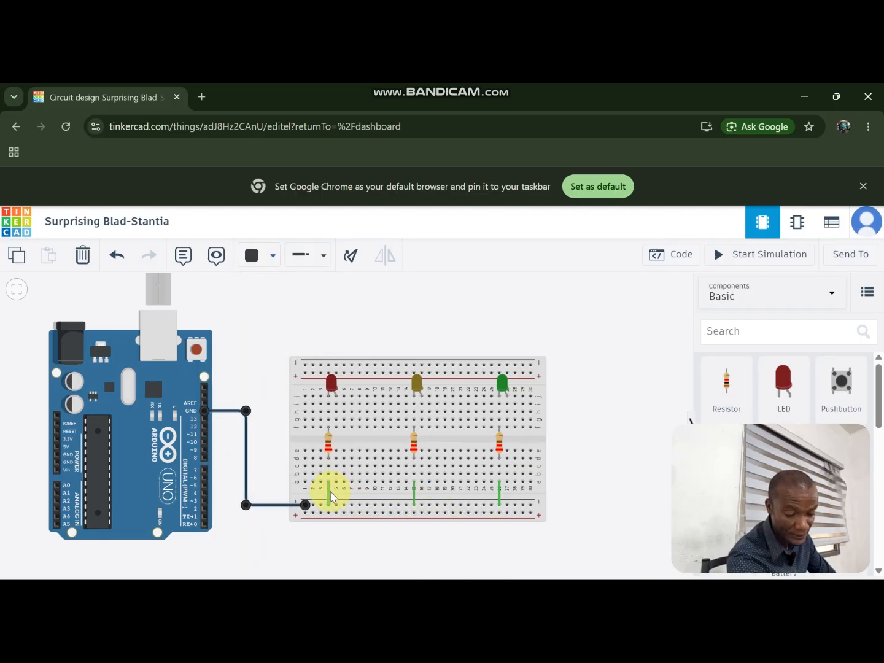
Colour the three ground jumpers below the resistors in columns 4, 15 and 26 black
left_click(329, 495)
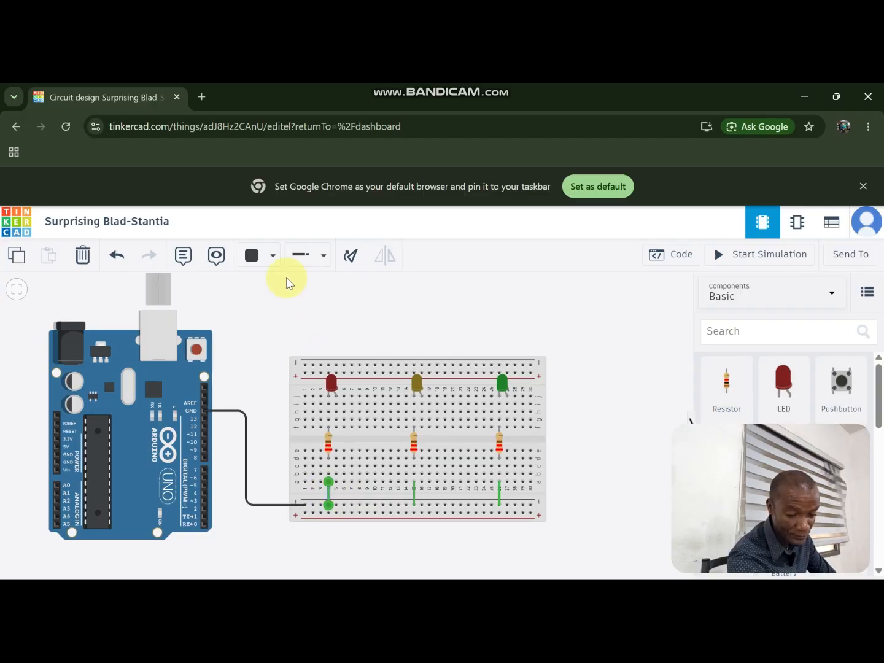
left_click(253, 263)
left_click(268, 300)
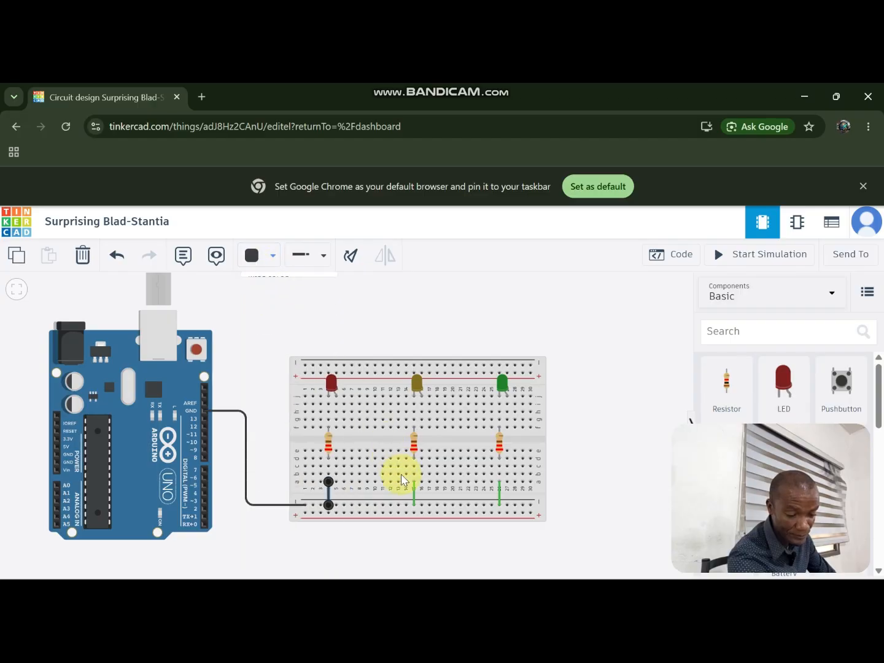
left_click(412, 496)
left_click(412, 495)
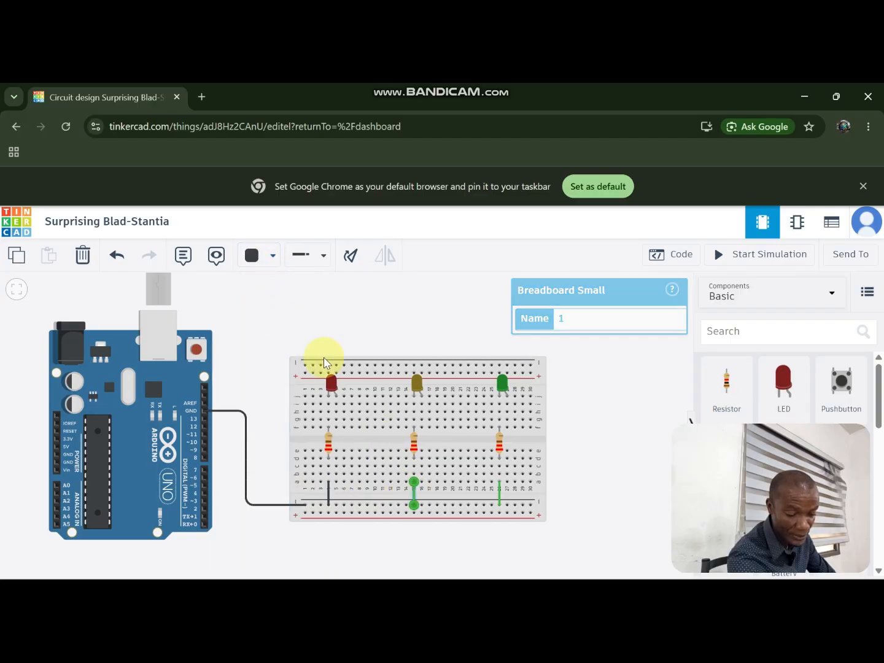
left_click(252, 256)
left_click(269, 299)
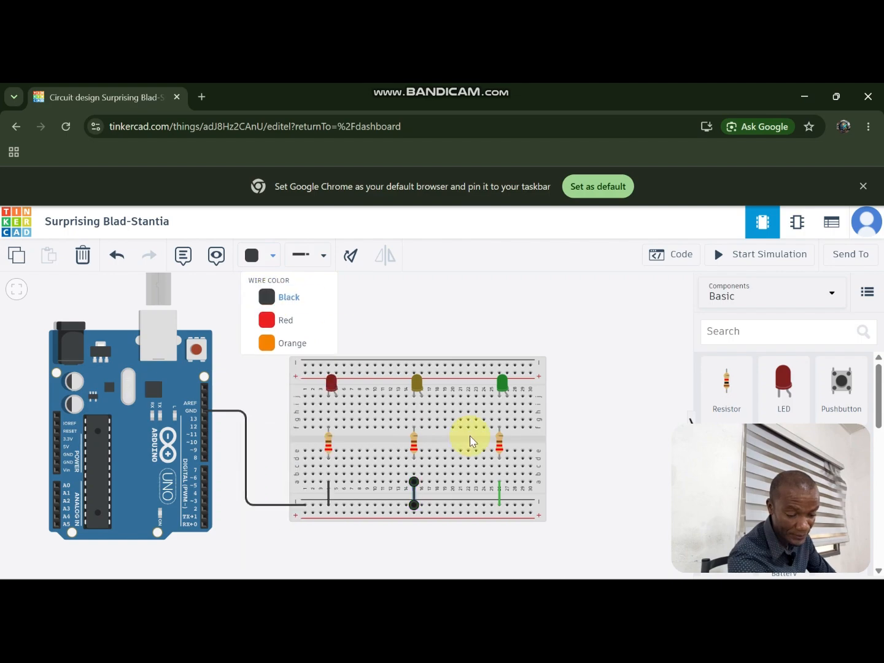
left_click(500, 504)
left_click(252, 264)
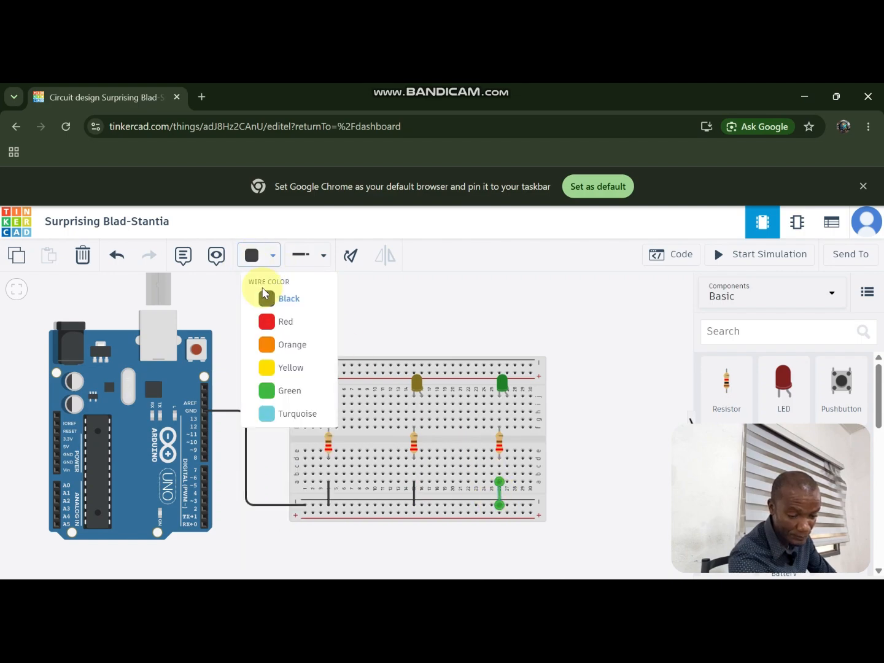
left_click(265, 301)
left_click(604, 404)
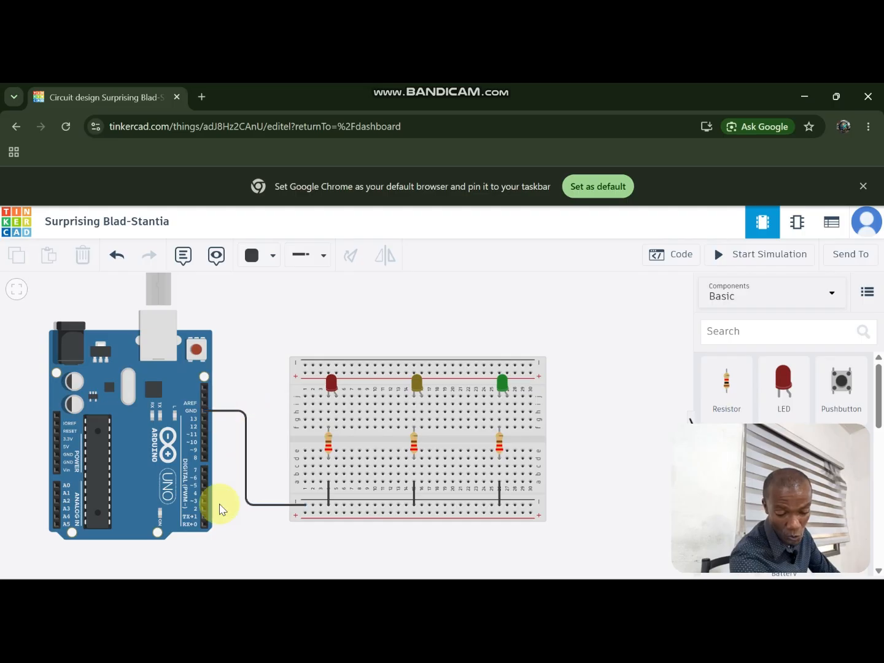
Connect Arduino pin 7 to row f, column 5 under the red LED with a right-angled red wire routed below the breadboard
left_click(206, 470)
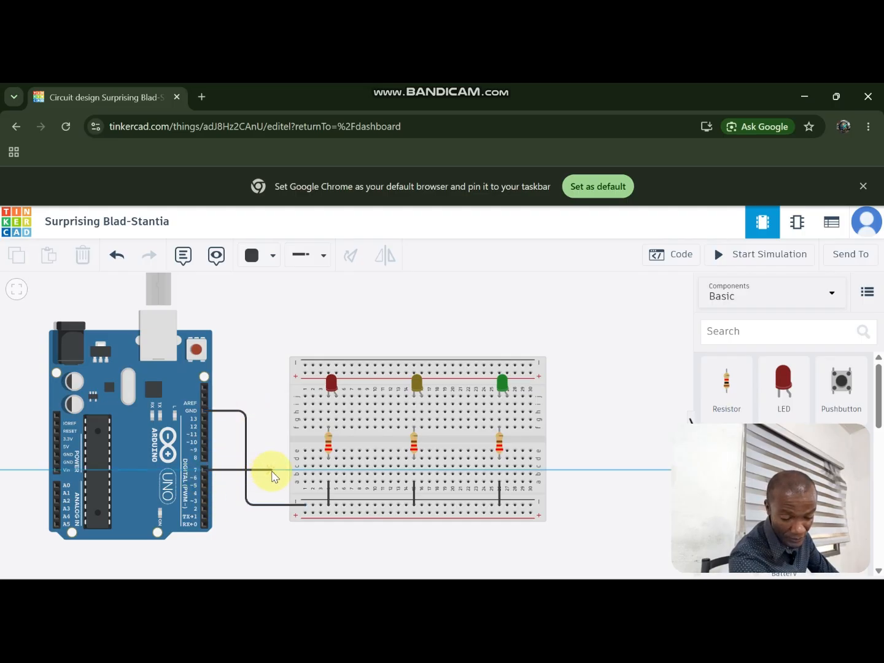
left_click(269, 551)
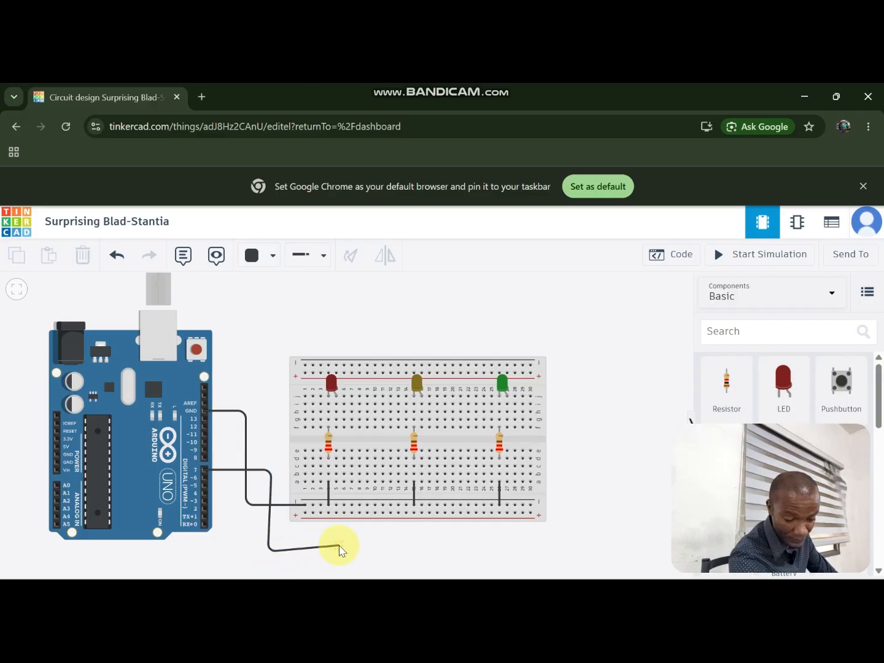
left_click(337, 551)
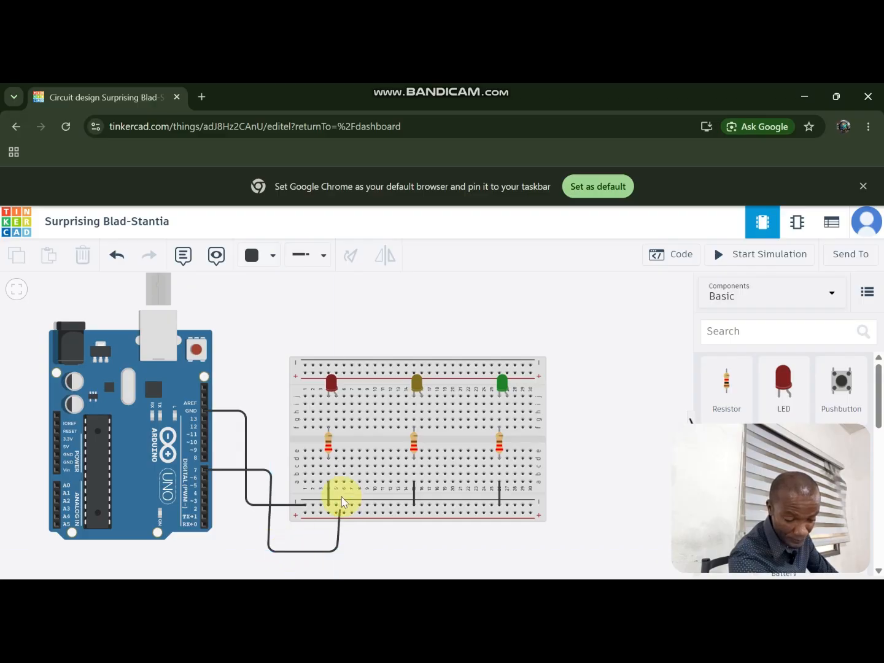
left_click(337, 428)
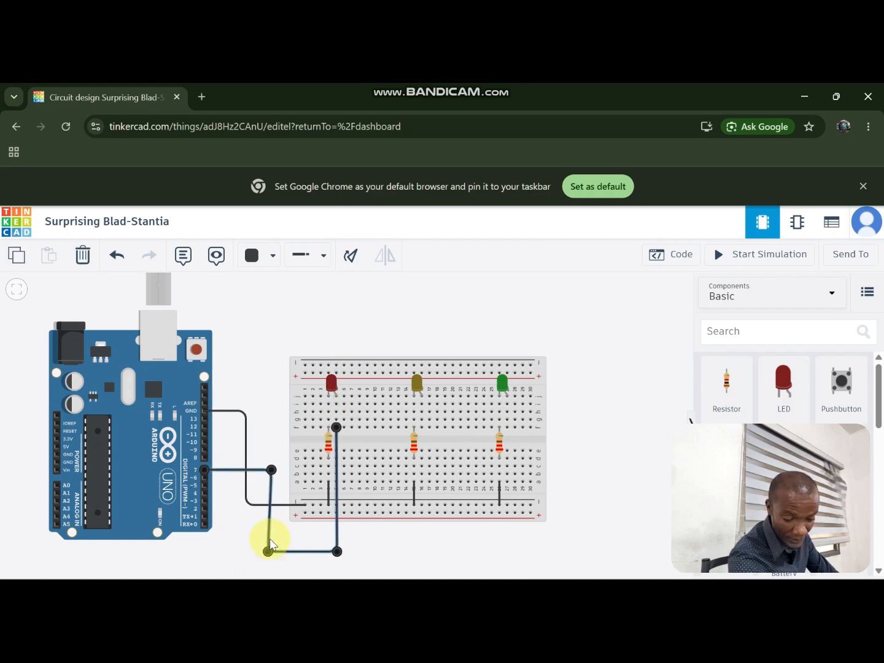
left_click_drag(272, 473, 269, 471)
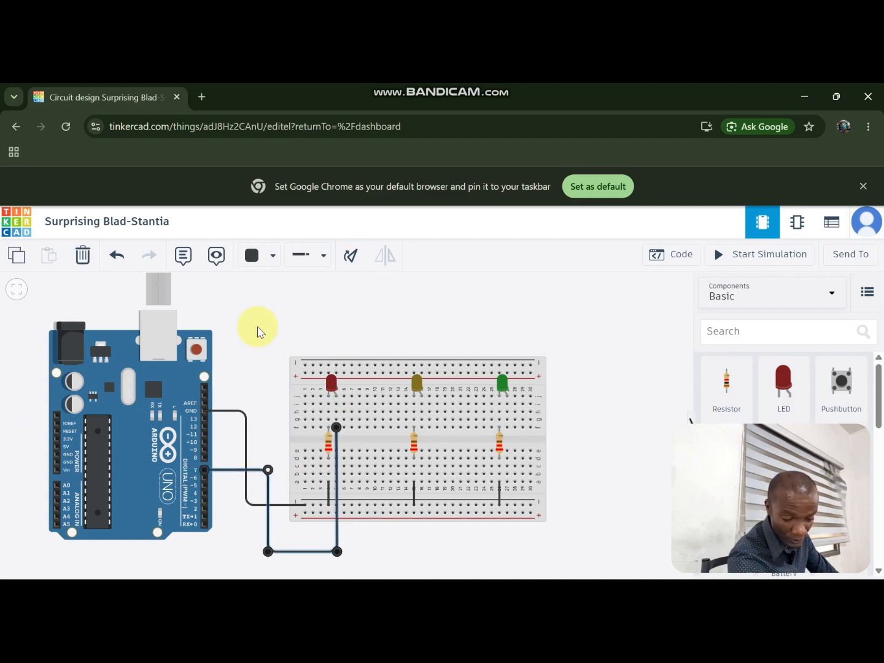
left_click(251, 266)
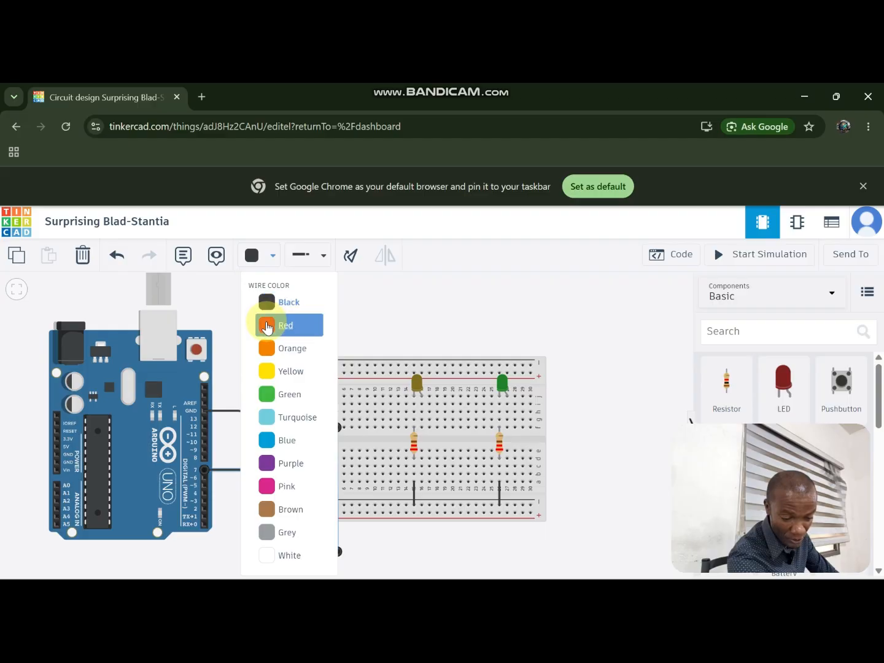
left_click(266, 323)
left_click_drag(377, 553, 373, 557)
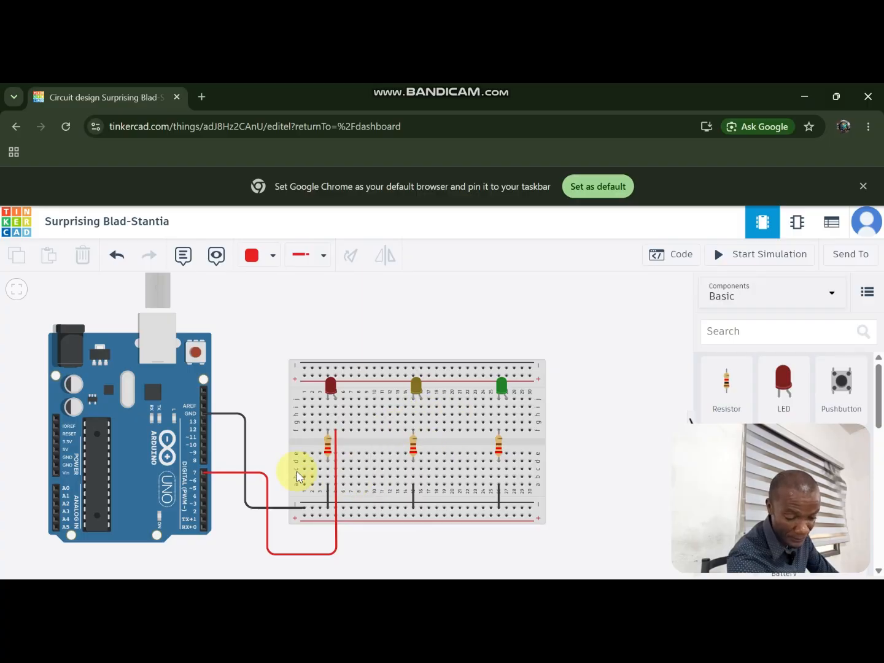
Connect Arduino pin 8 to row f, column 16 under the yellow LED with an orange wire routed below the breadboard
left_click(204, 461)
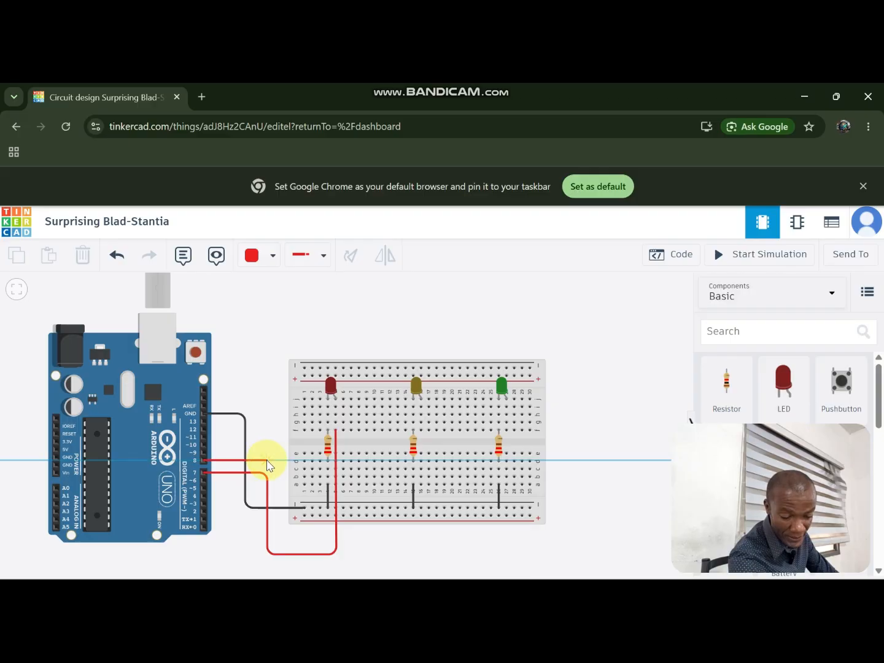
left_click(253, 461)
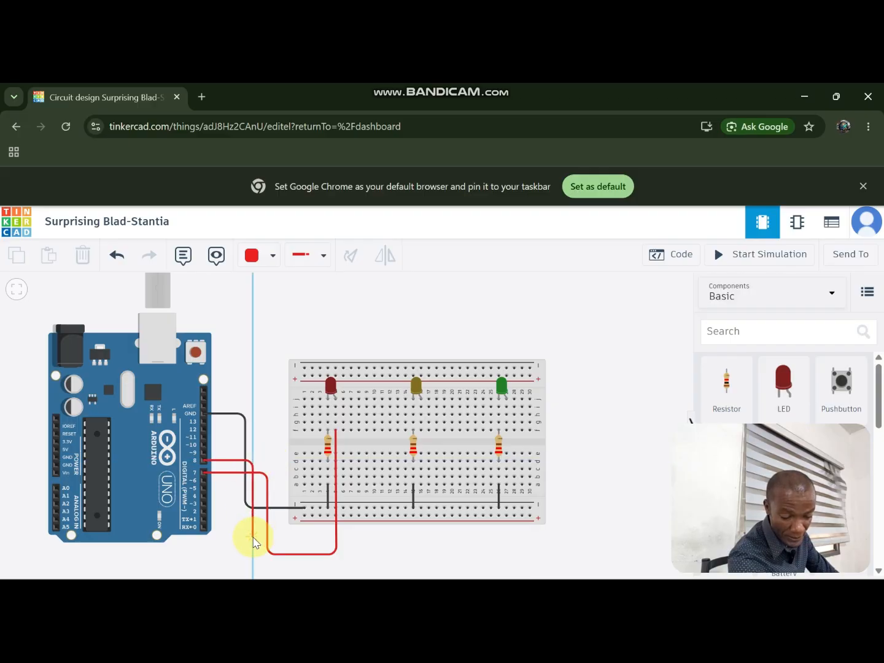
left_click(254, 538)
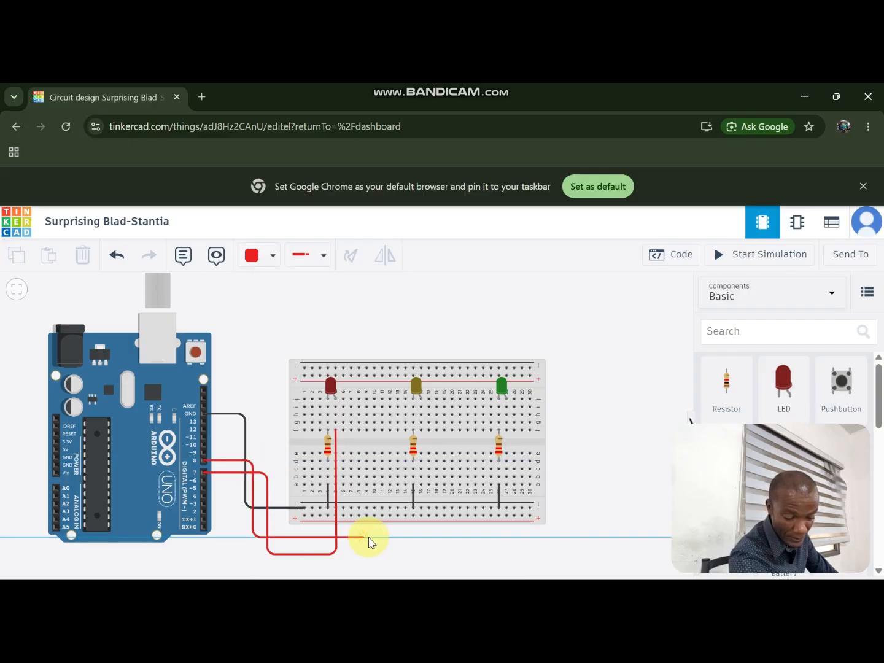
left_click(422, 536)
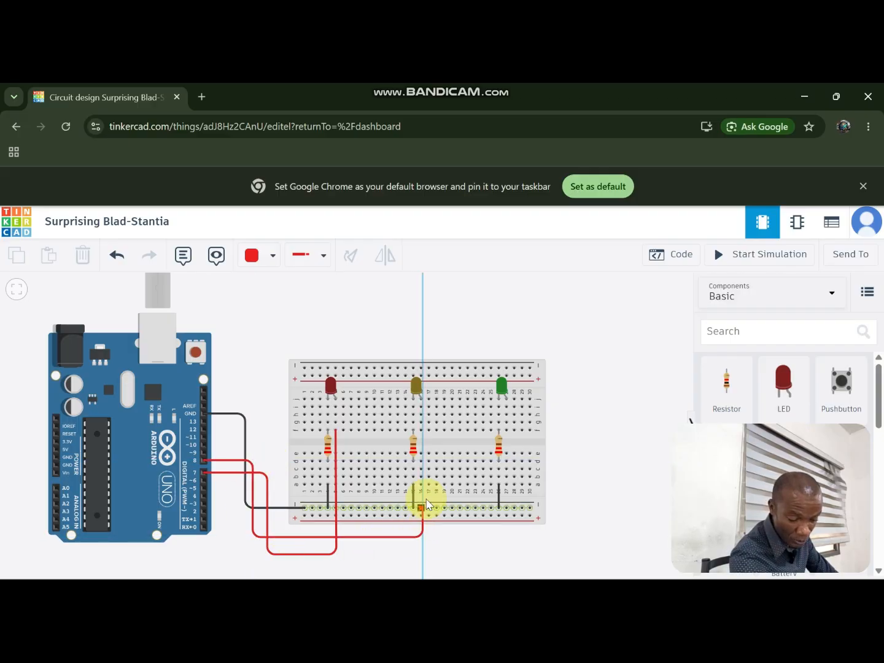
left_click(422, 431)
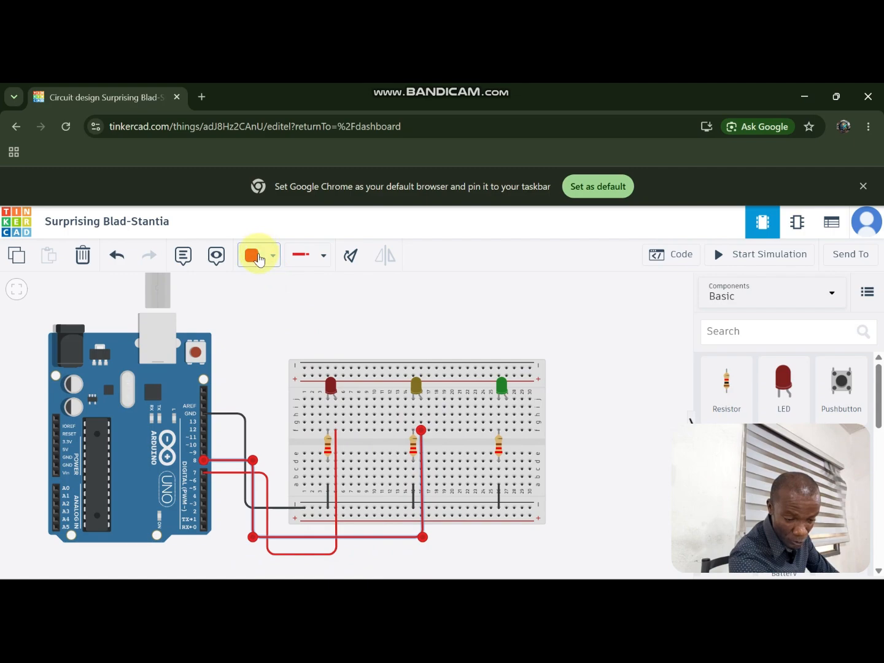
left_click(258, 252)
left_click(292, 349)
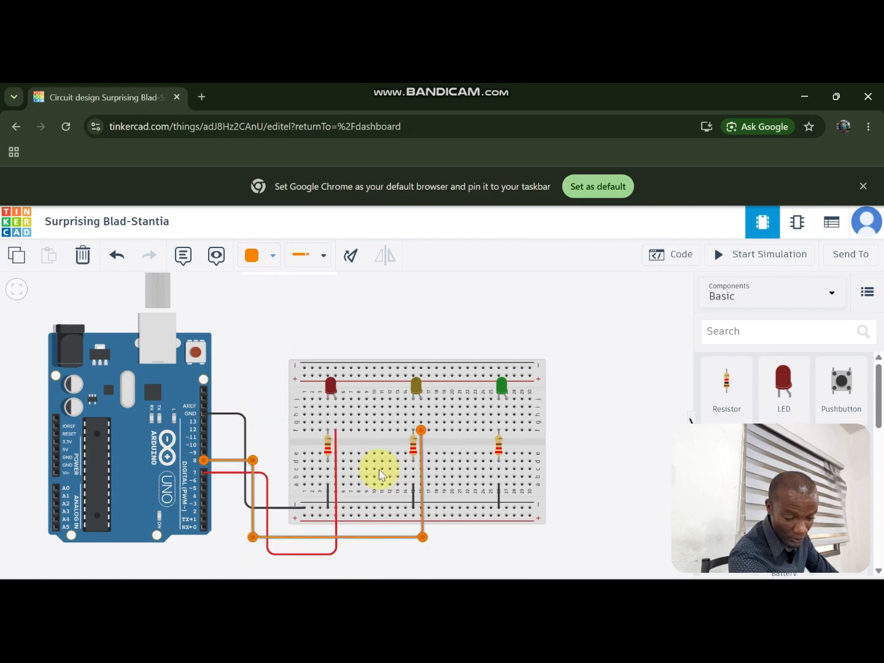
left_click(442, 544)
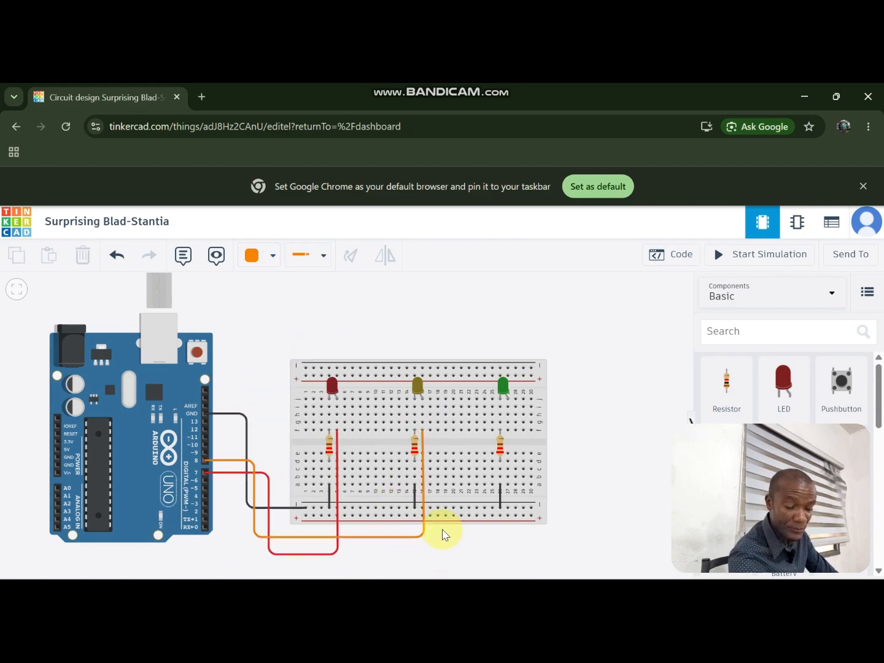
Connect Arduino pin 9 to row f, column 27 under the green LED with a wire routed below the breadboard
left_click(206, 454)
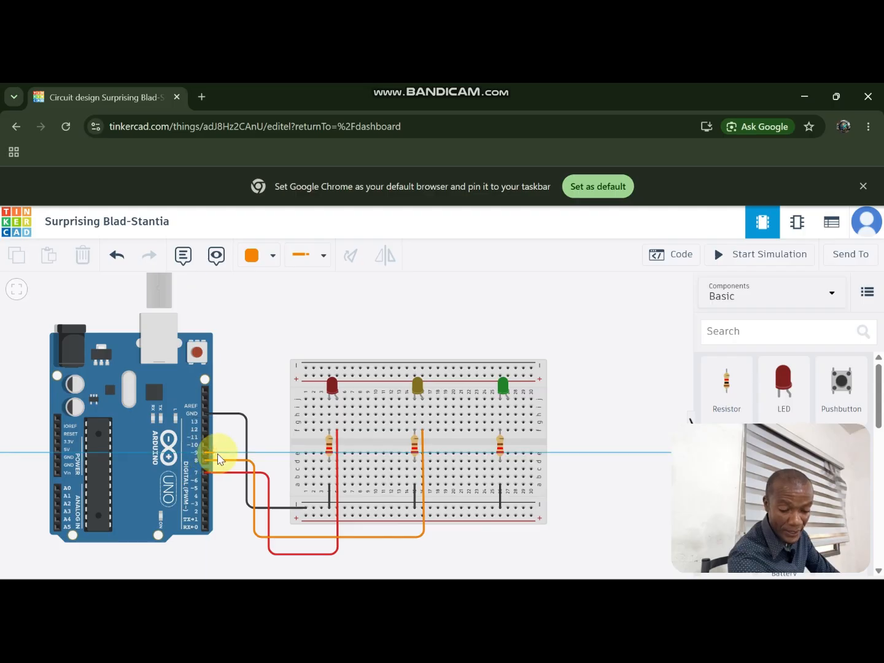
left_click(277, 457)
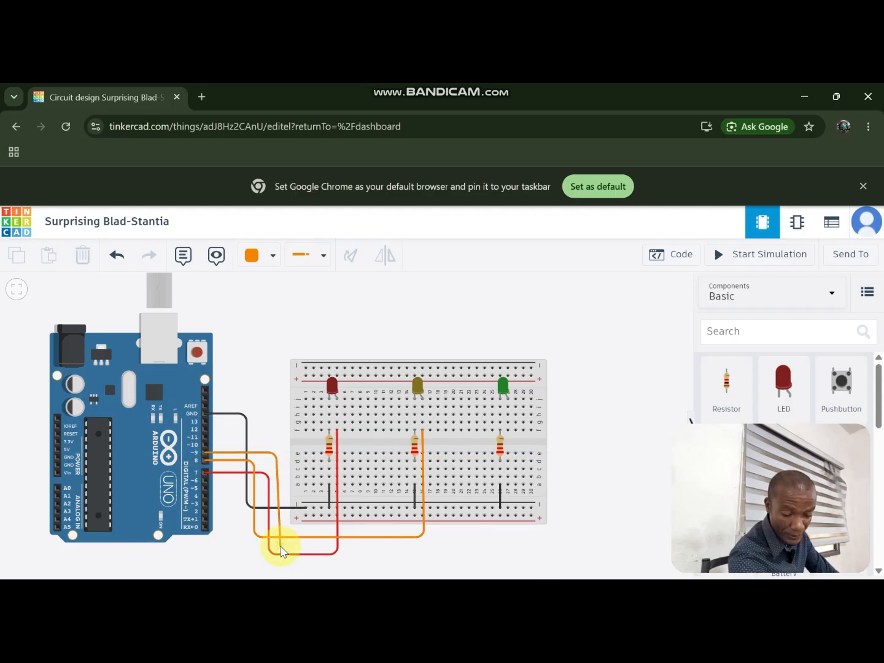
left_click(280, 546)
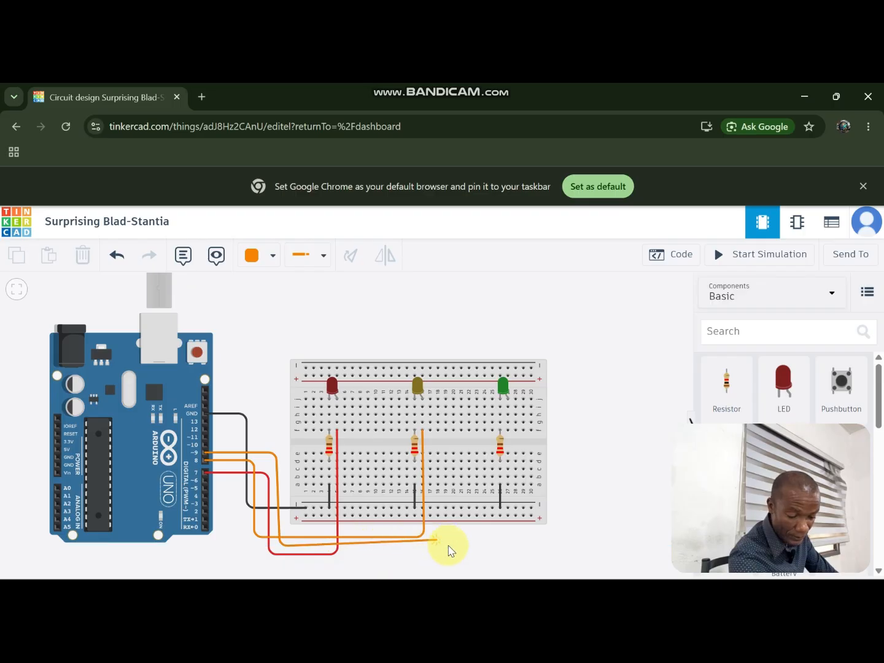
left_click(519, 546)
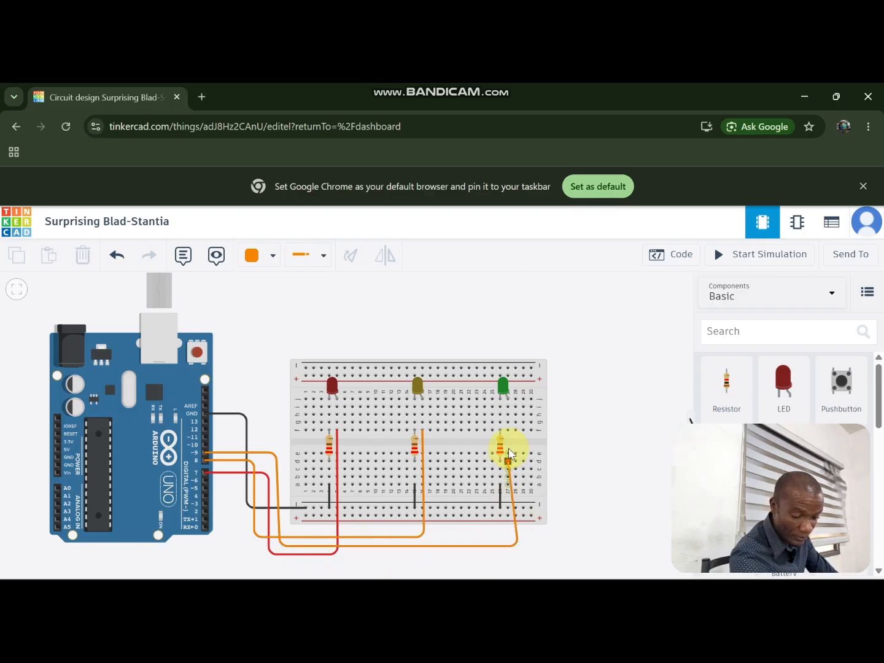
left_click(509, 432)
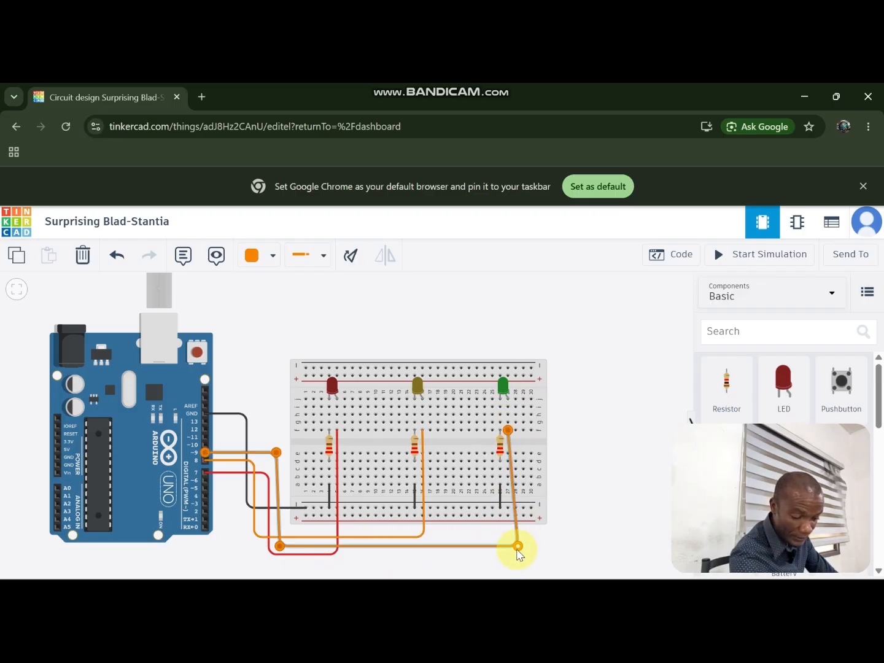
left_click_drag(517, 549, 503, 550)
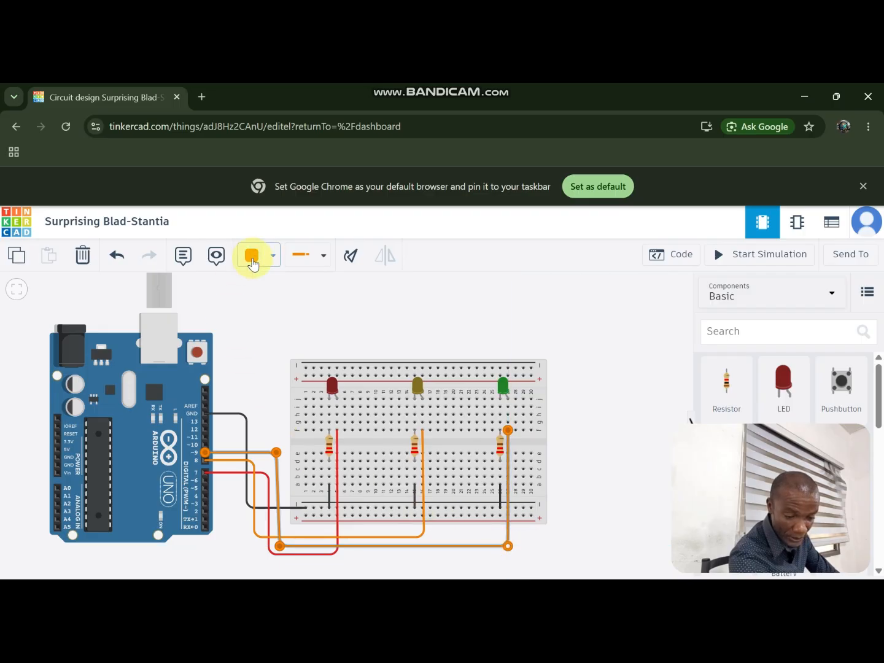
Change the colour of the wire from Arduino pin 9 to green and deselect it
left_click(252, 256)
left_click(291, 394)
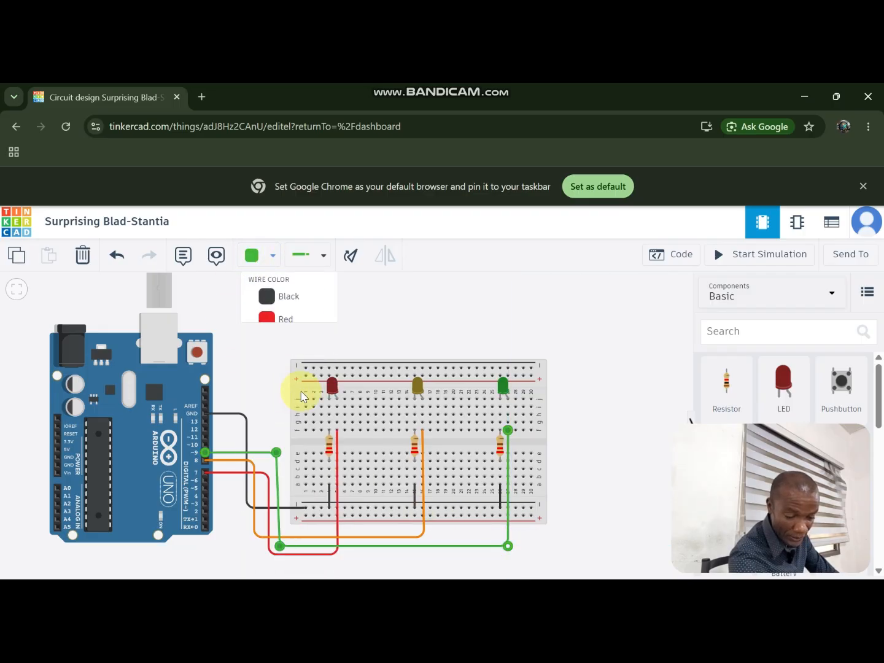
left_click(575, 410)
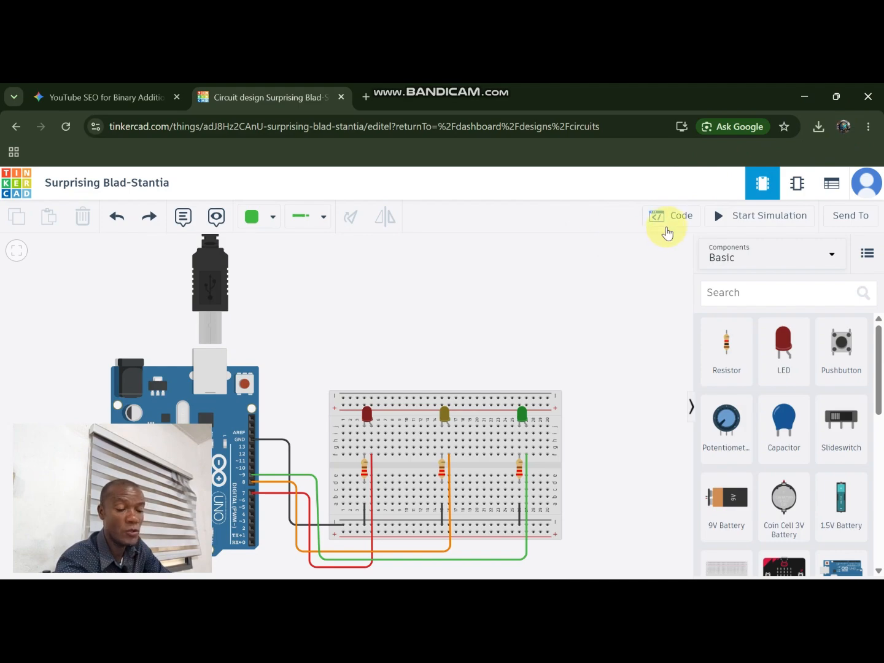
Open the Arduino's code editor and keep its edit mode on Blocks
left_click(679, 220)
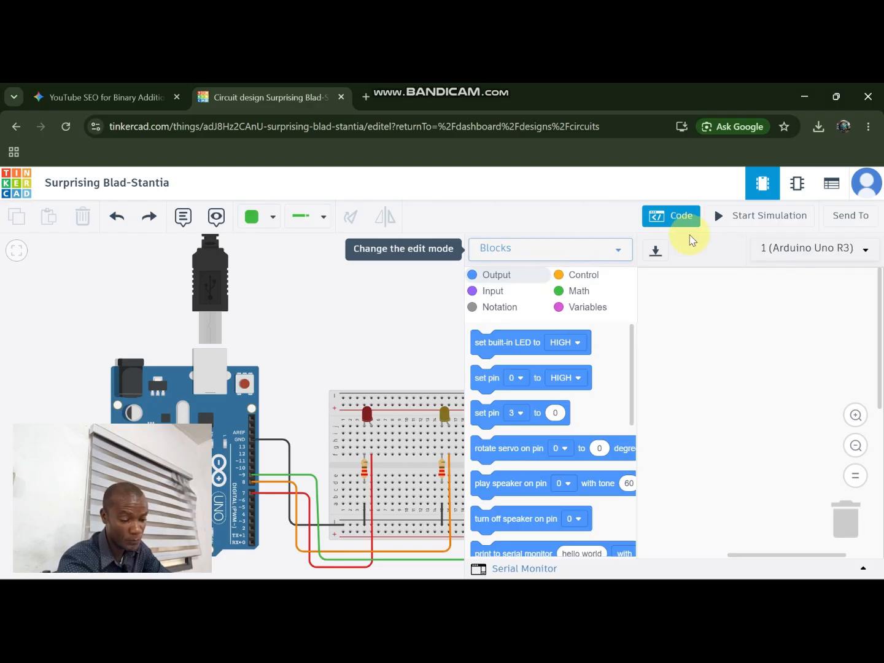
left_click(655, 251)
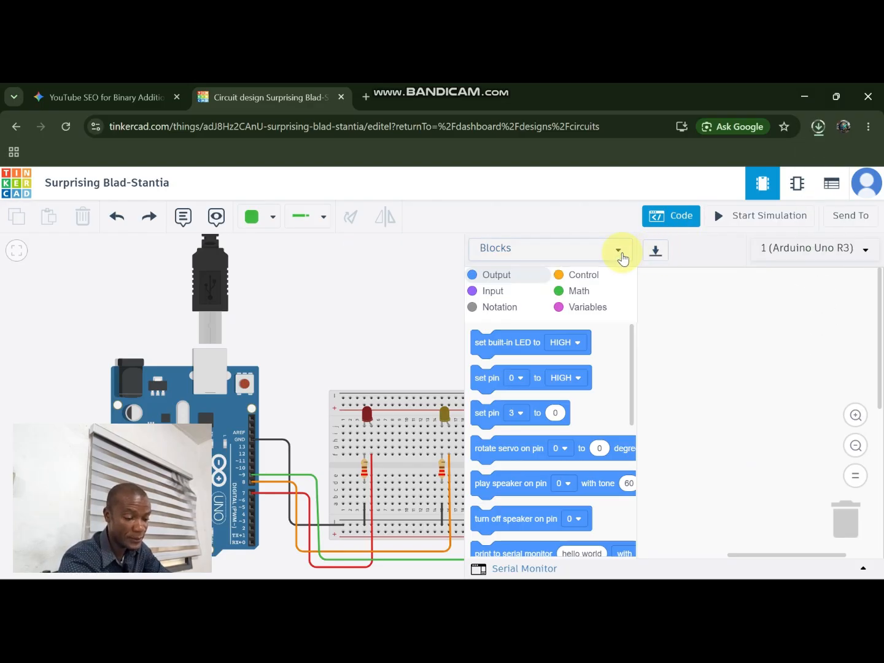
left_click(619, 254)
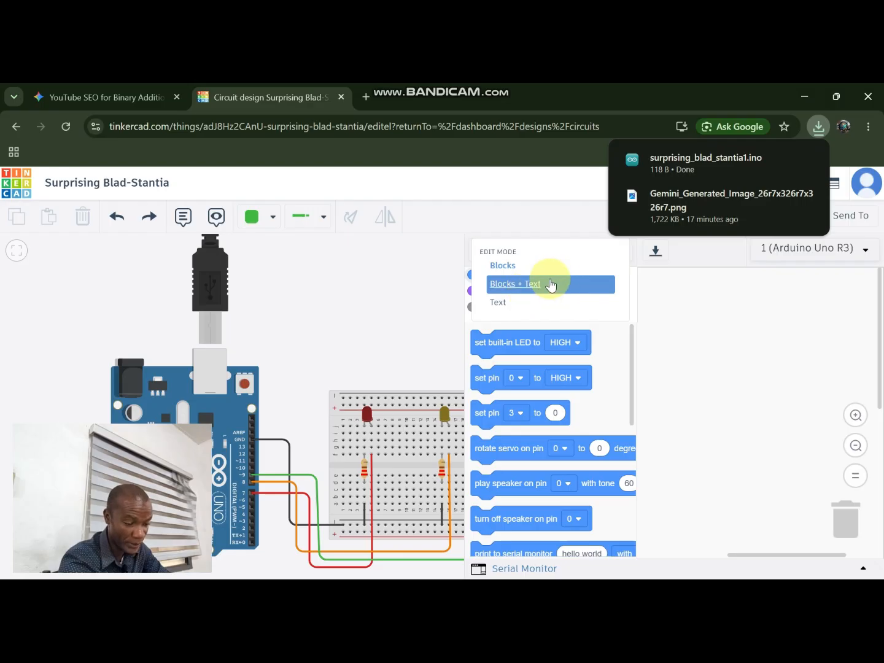
left_click(501, 275)
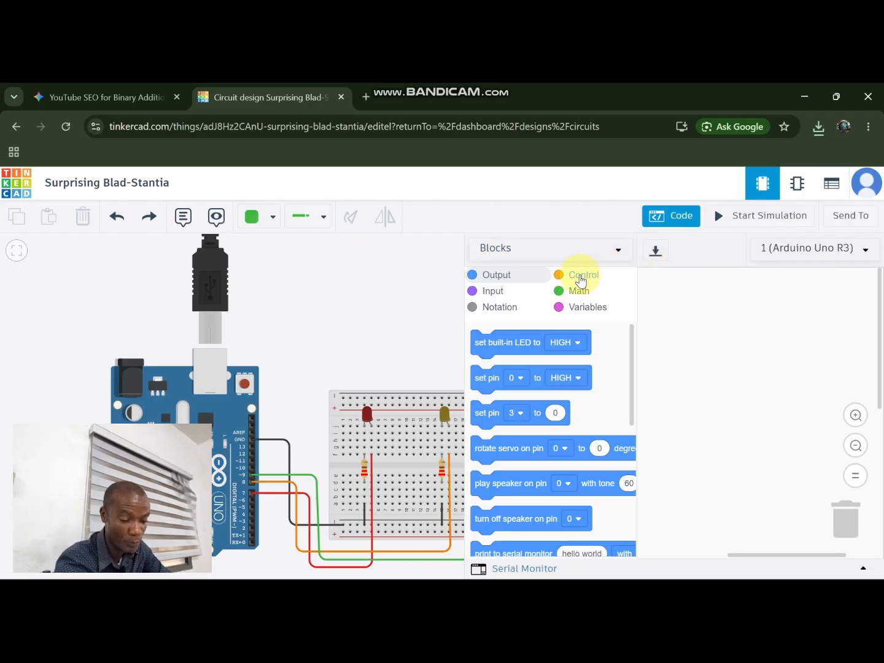
Add a forever block to the program and stack three digital set pin blocks inside it
left_click(588, 279)
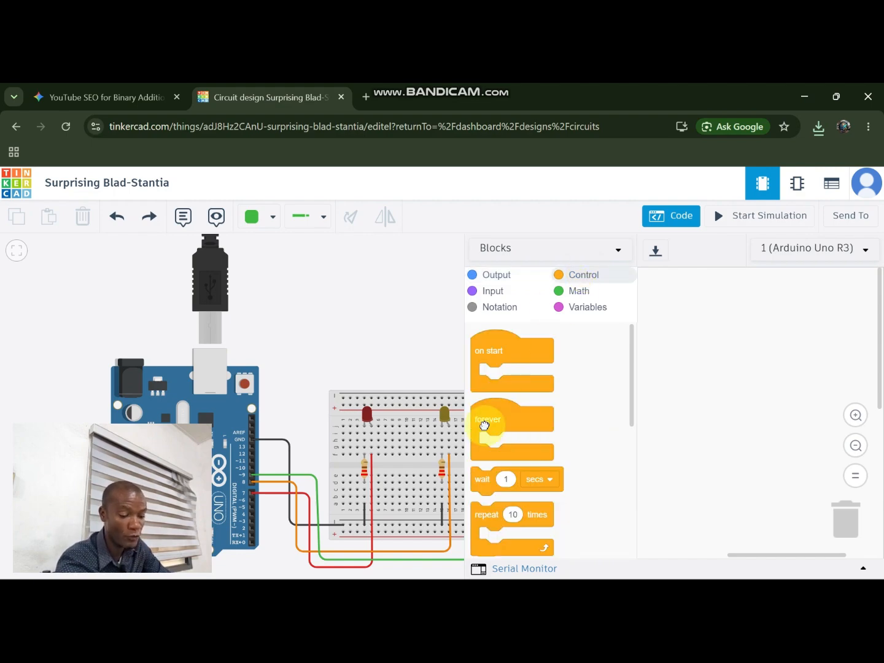
left_click_drag(485, 426, 674, 305)
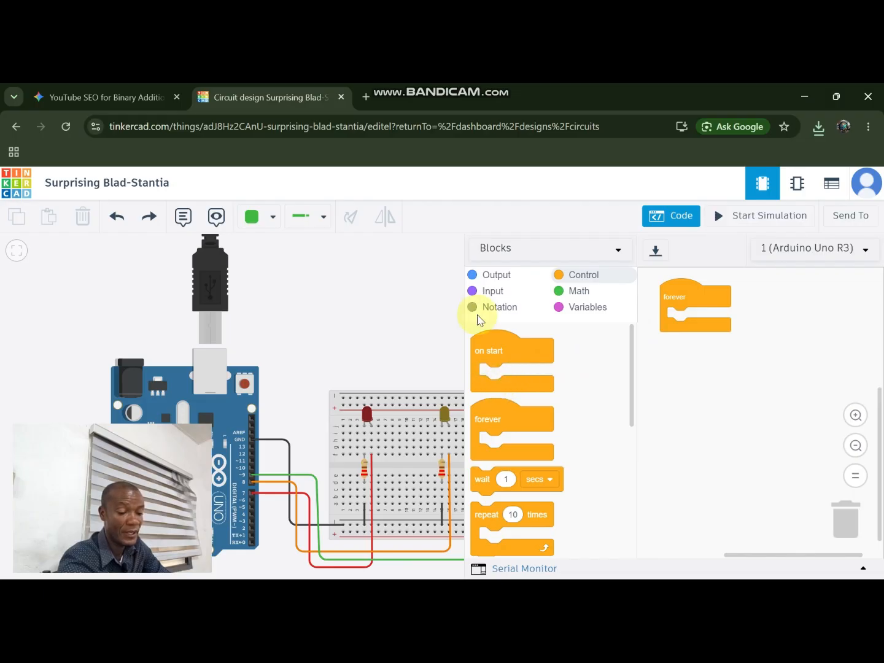
left_click(491, 284)
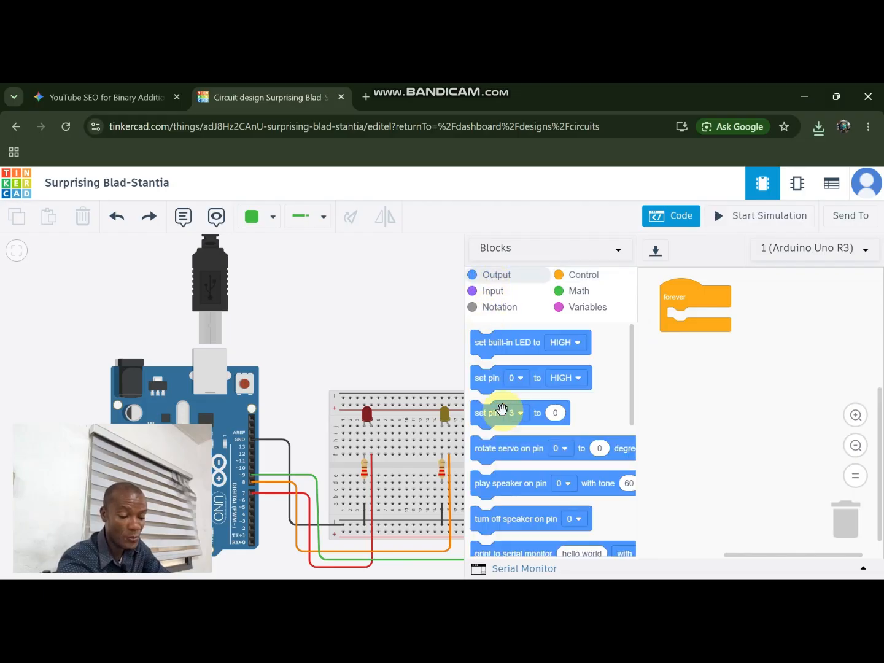
left_click_drag(490, 387, 678, 322)
left_click_drag(491, 384, 676, 350)
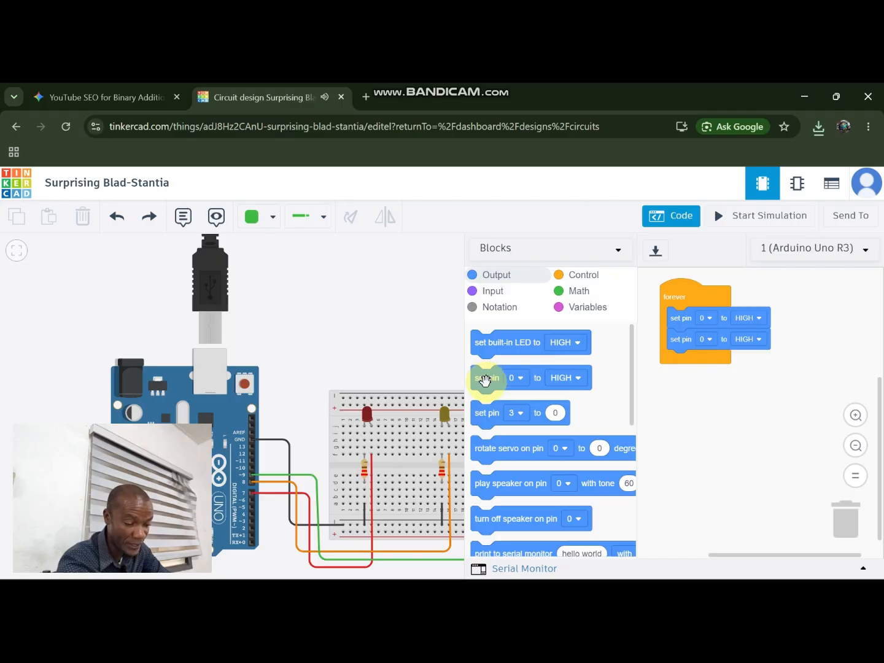
left_click_drag(484, 382, 681, 362)
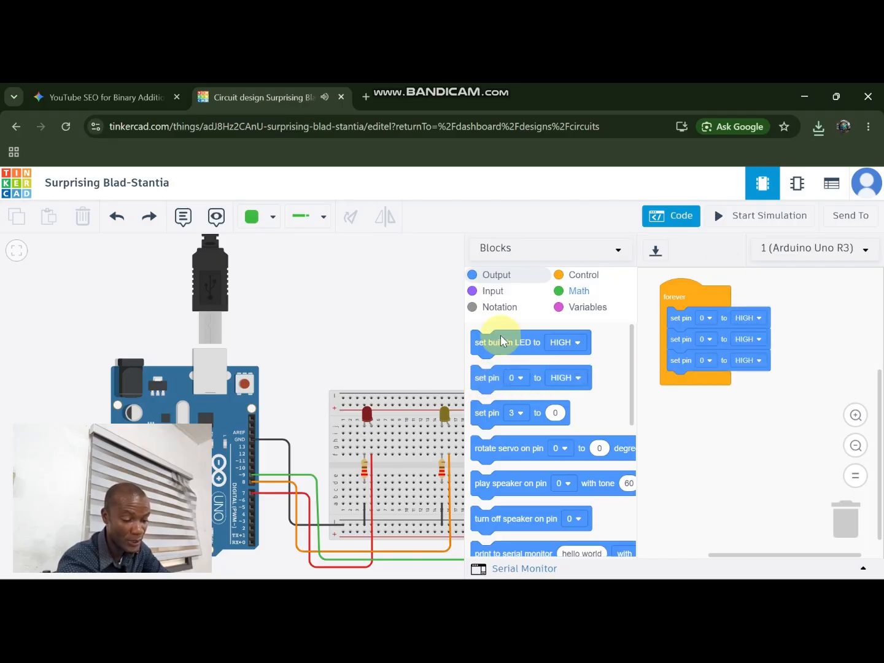
Assign pins 7, 8 and 9, in that order, to the three set pin blocks in the forever loop
left_click(305, 371)
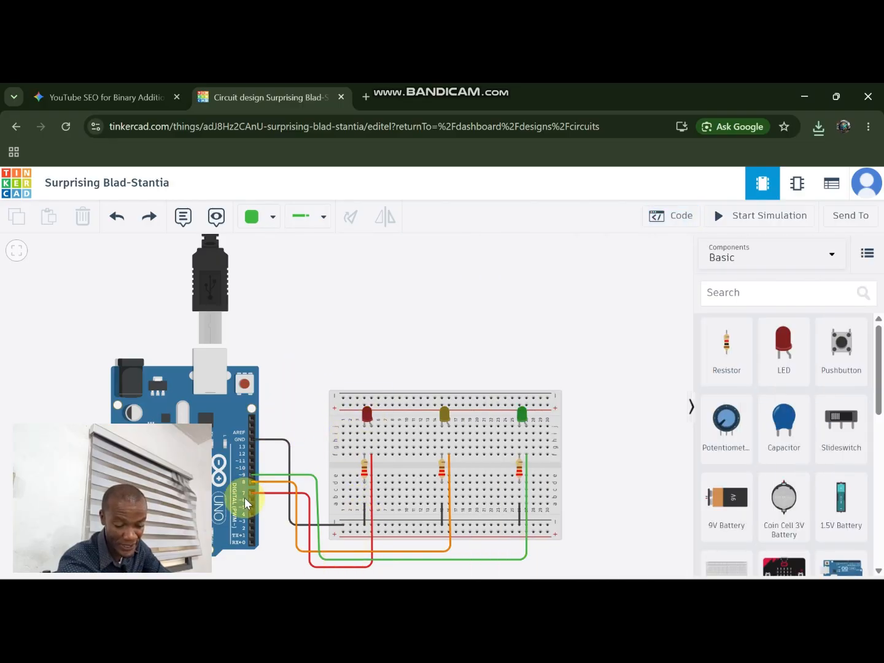
left_click(674, 214)
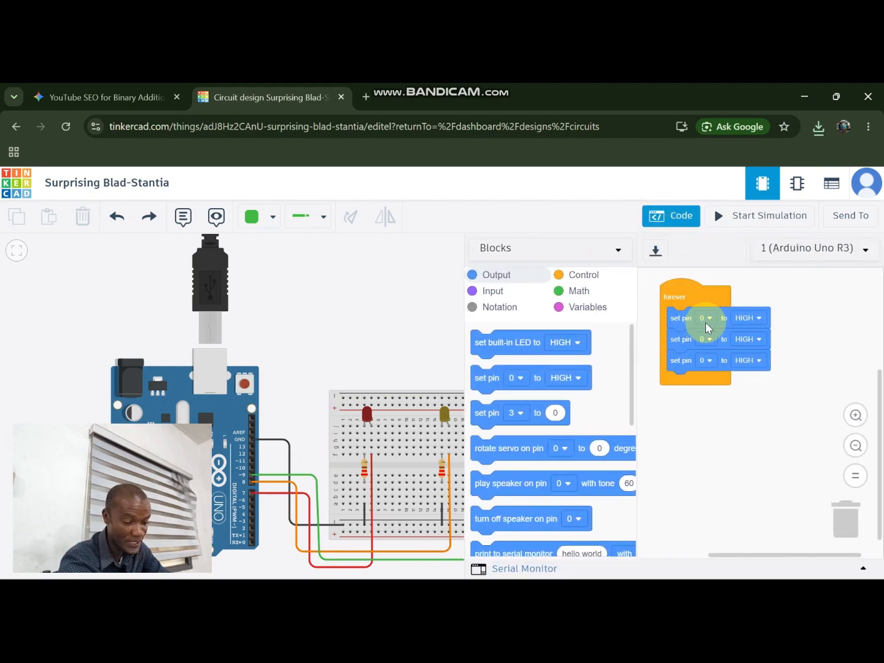
left_click(709, 320)
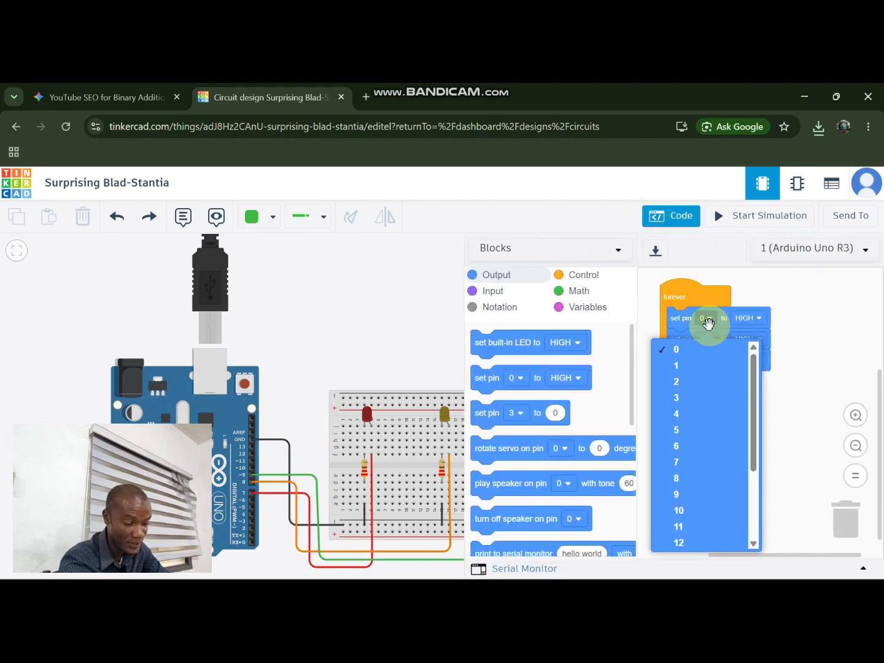
left_click(678, 462)
left_click(708, 341)
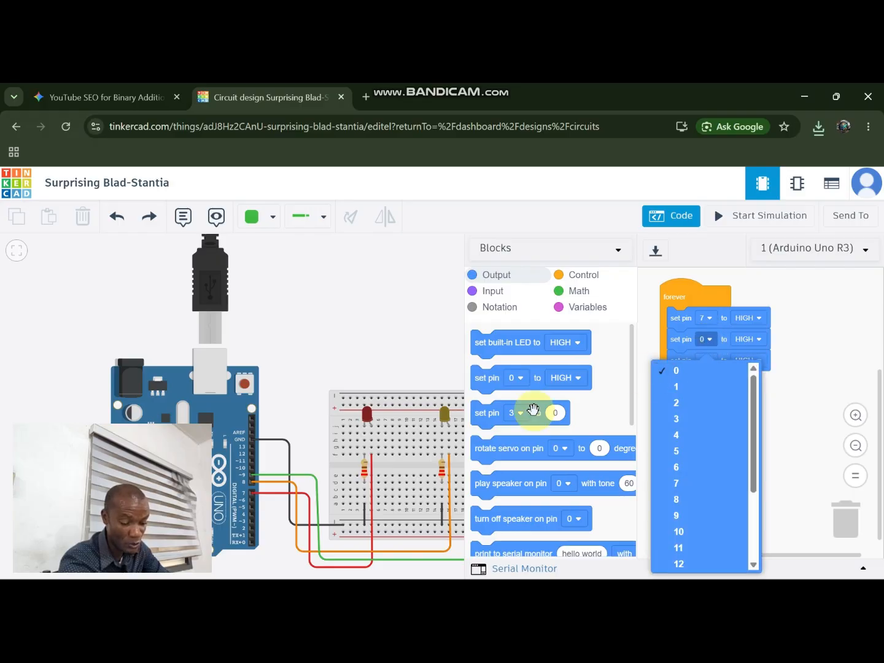
left_click(676, 499)
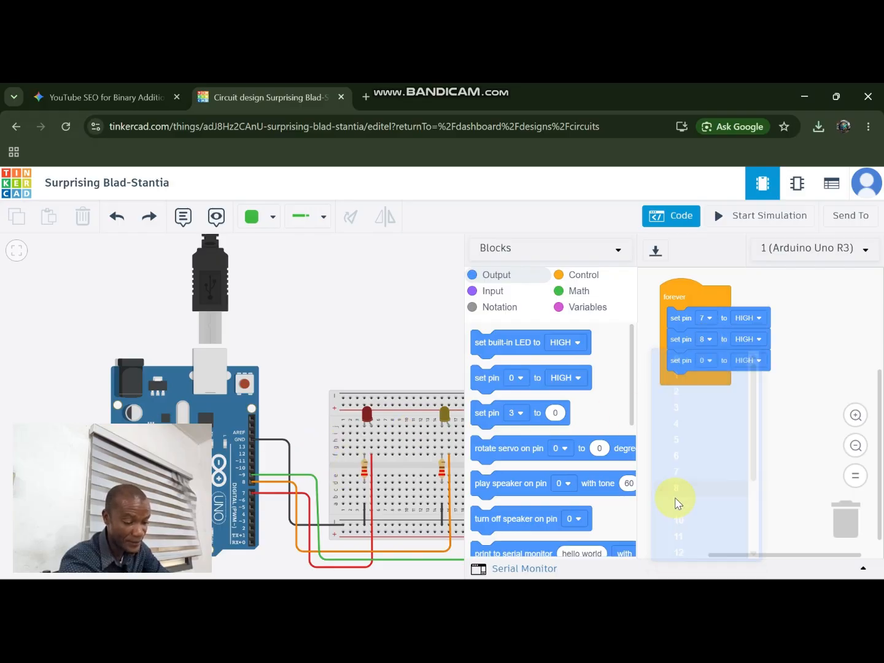
left_click(712, 363)
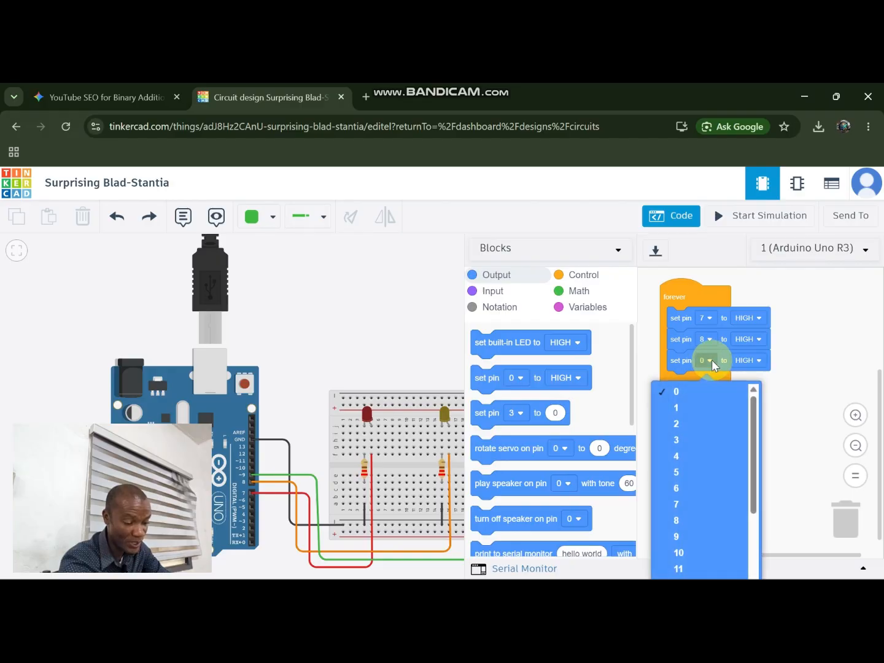
left_click(676, 538)
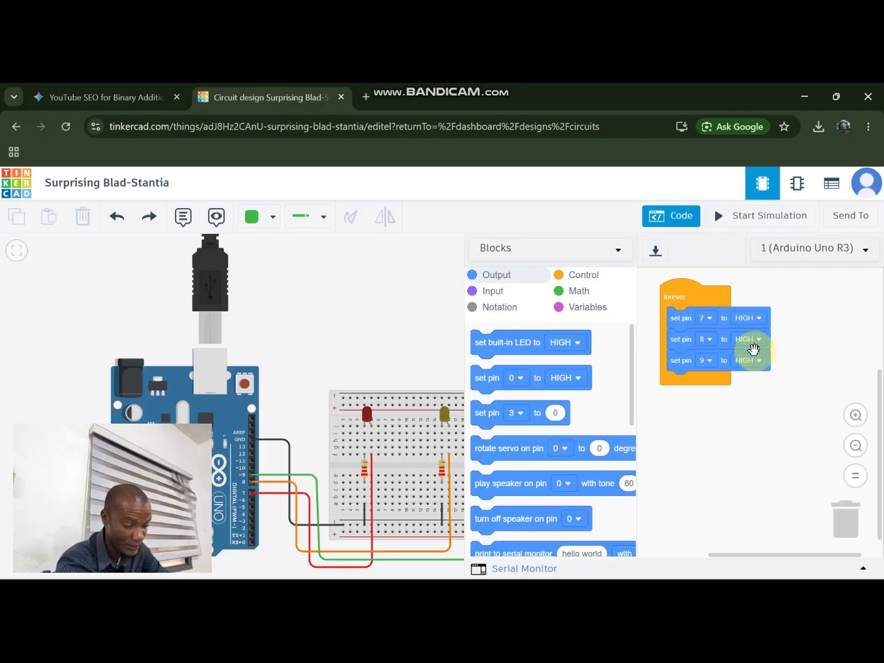
Set the outputs of the pin 8 and pin 9 blocks to LOW
left_click(759, 340)
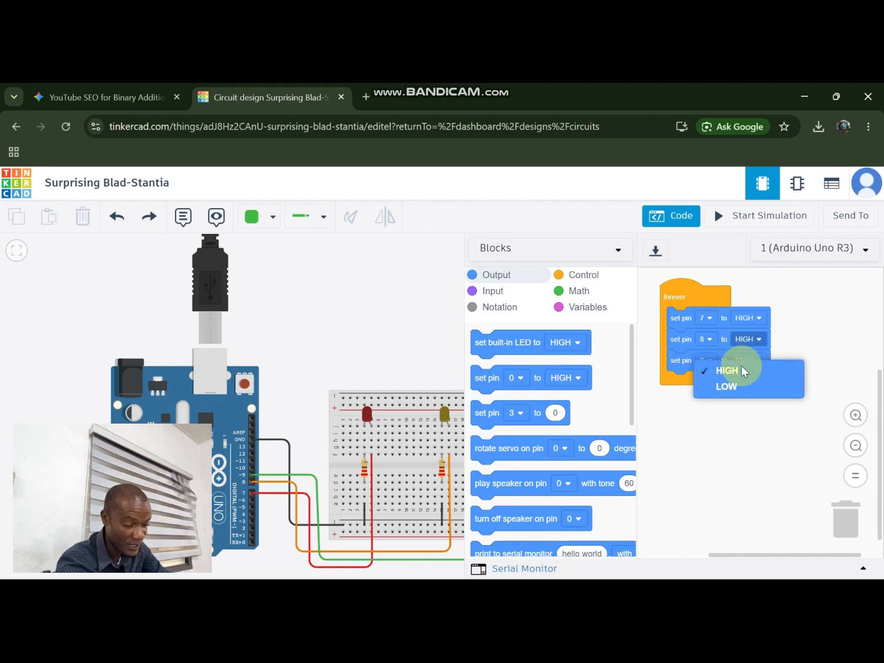
left_click(734, 384)
left_click(760, 361)
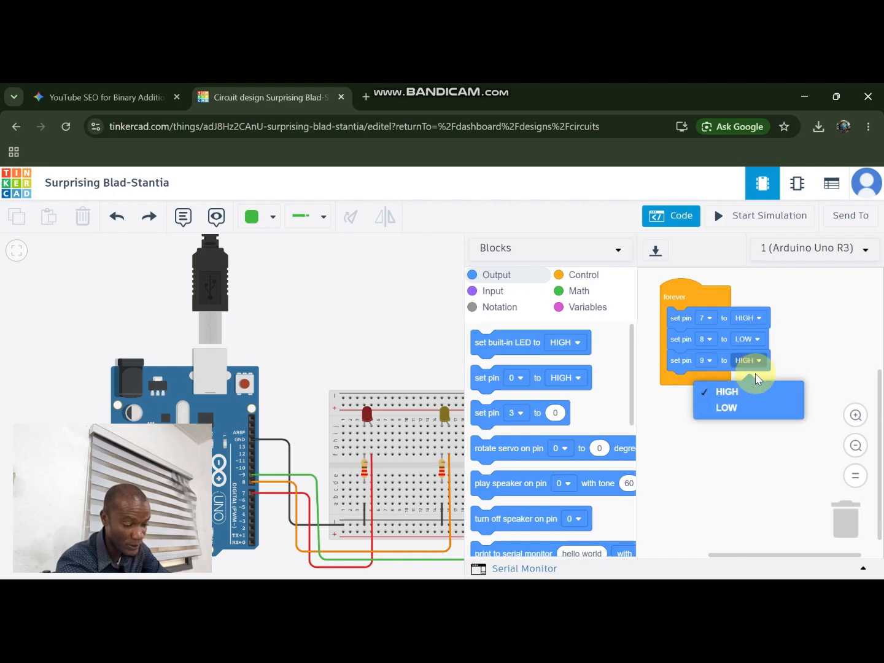
left_click(731, 408)
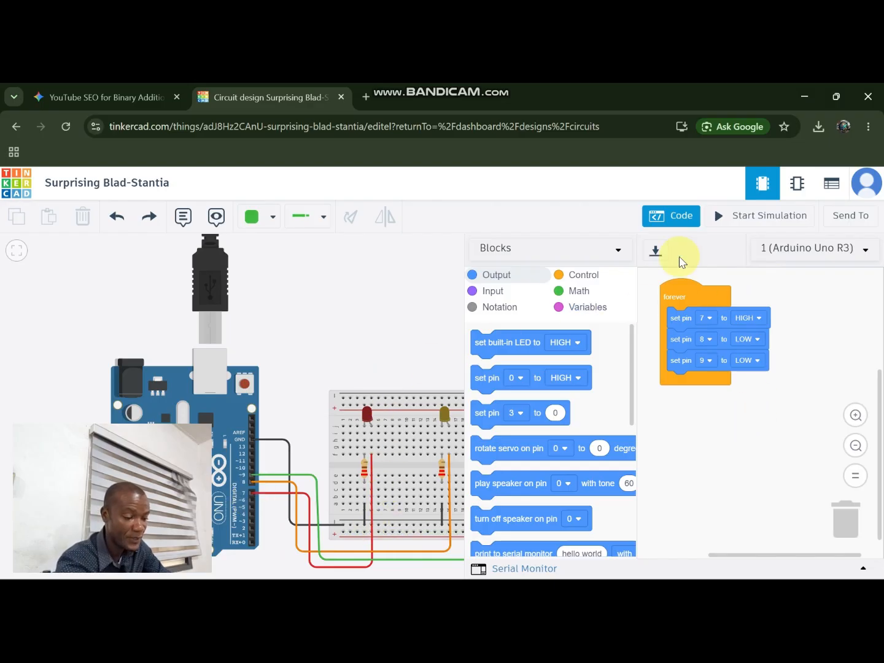
Run the simulation to check the LEDs, and stop it
left_click(768, 220)
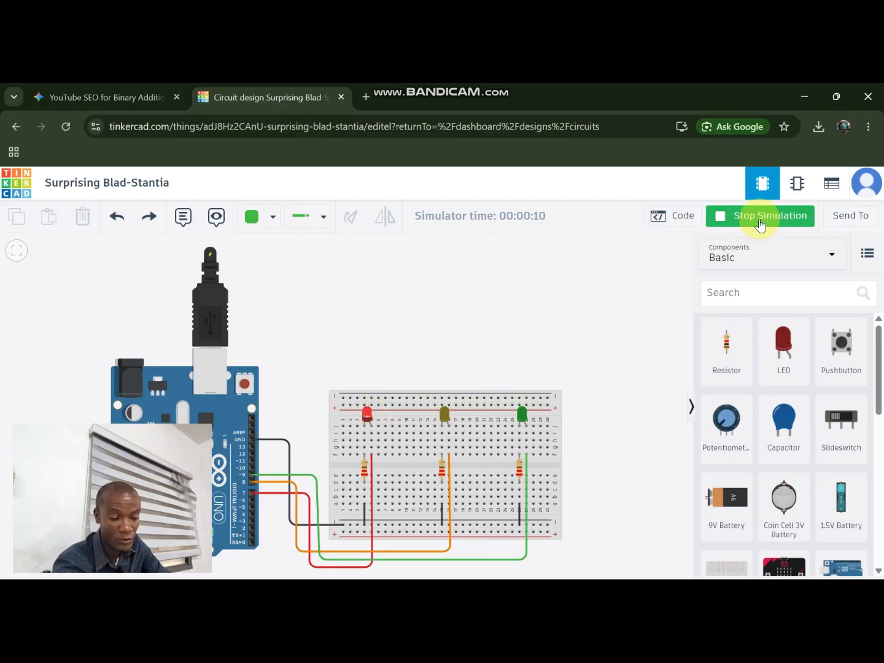
left_click(726, 227)
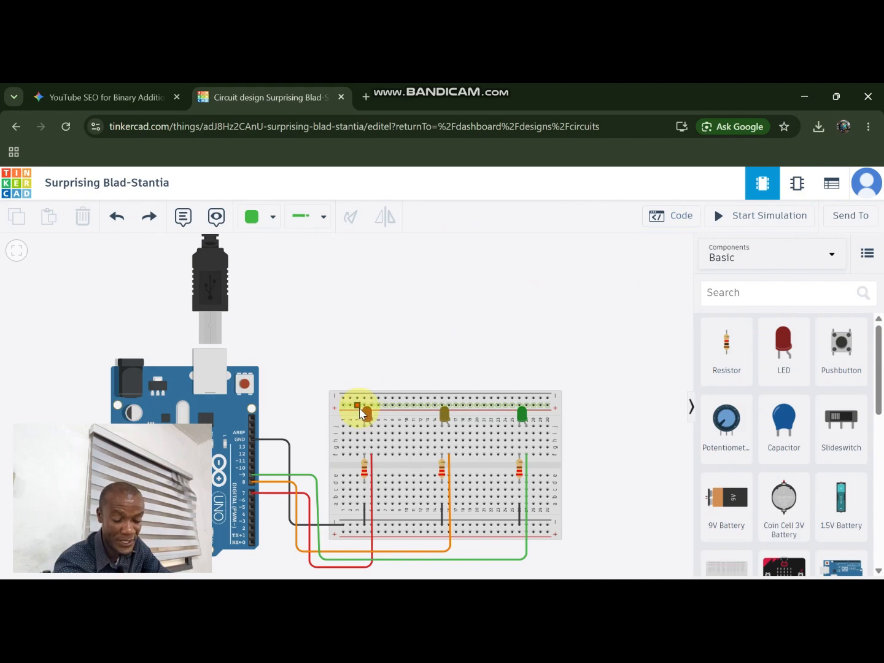
Add a wait block below the pin 9 block in the forever loop and set it to 5 secs
left_click(680, 221)
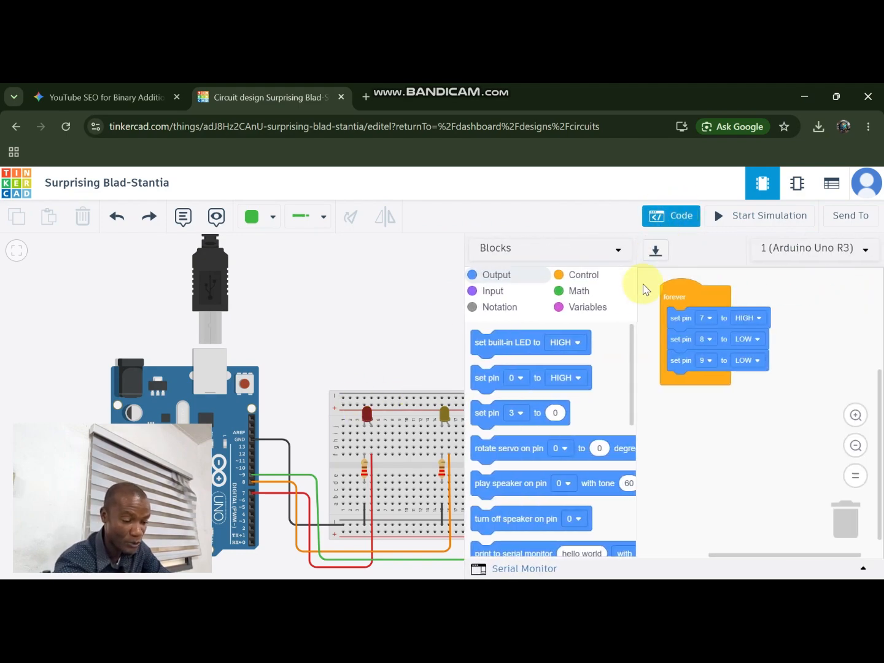
left_click(566, 282)
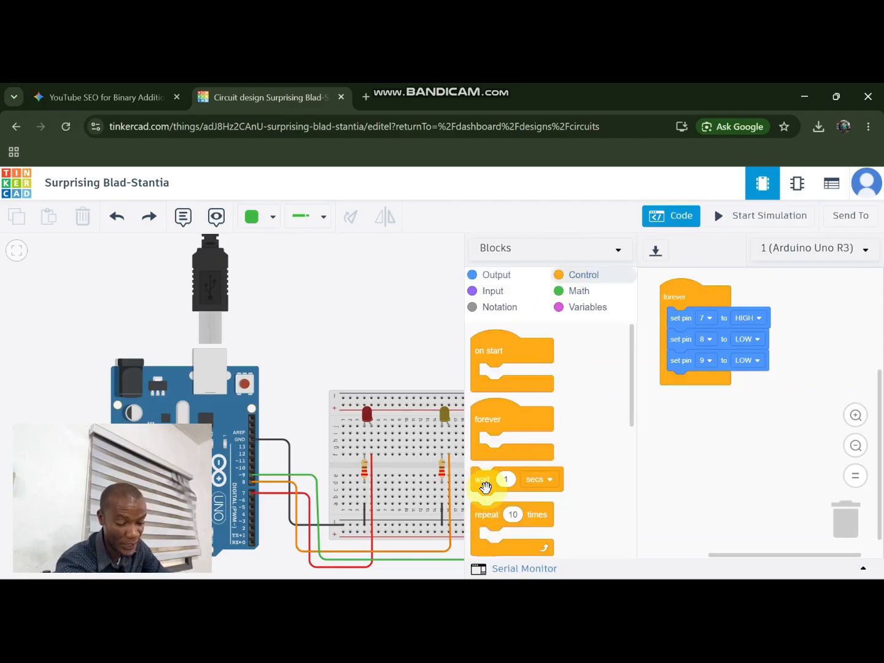
left_click_drag(485, 487, 687, 403)
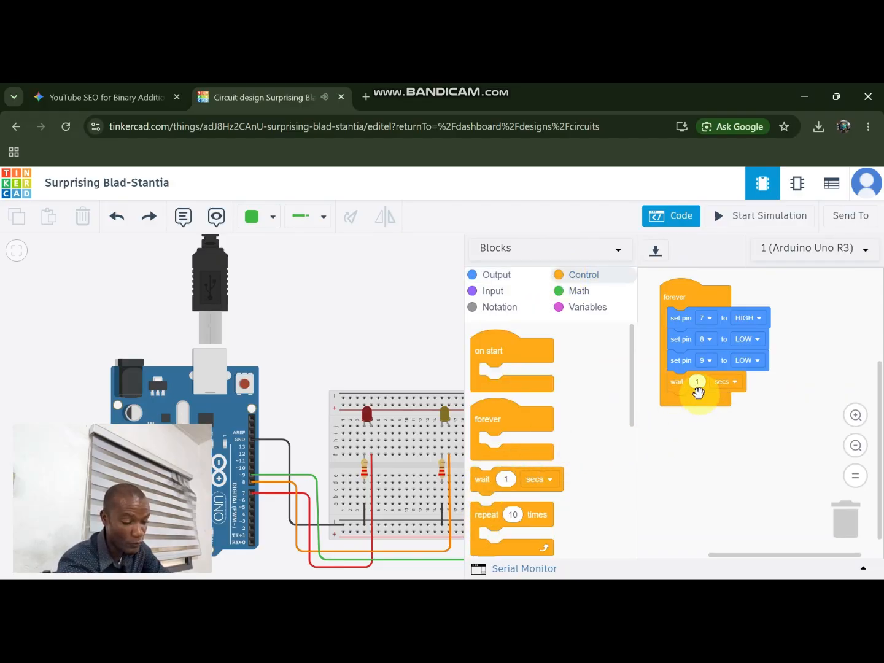
left_click(698, 383)
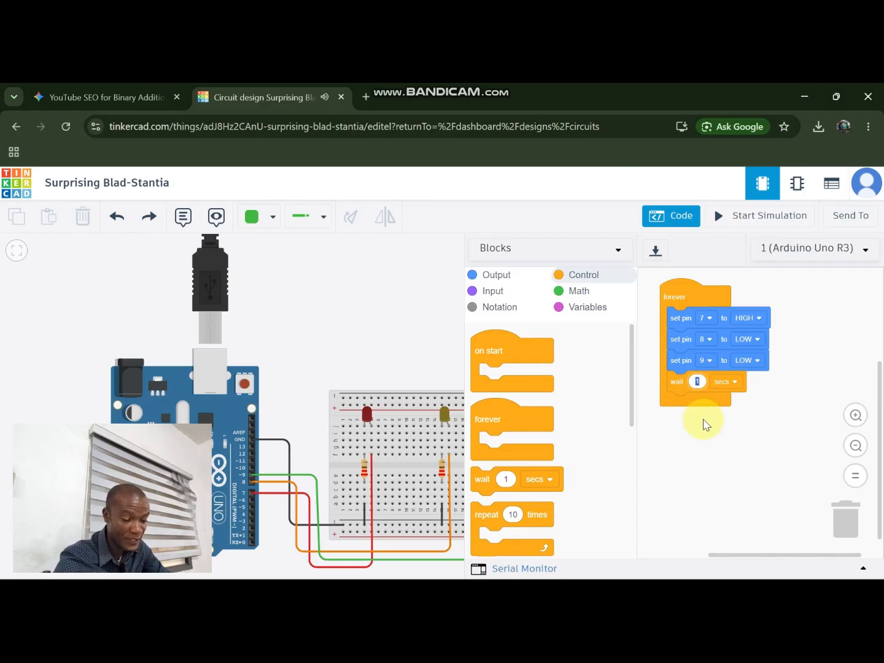
type("5")
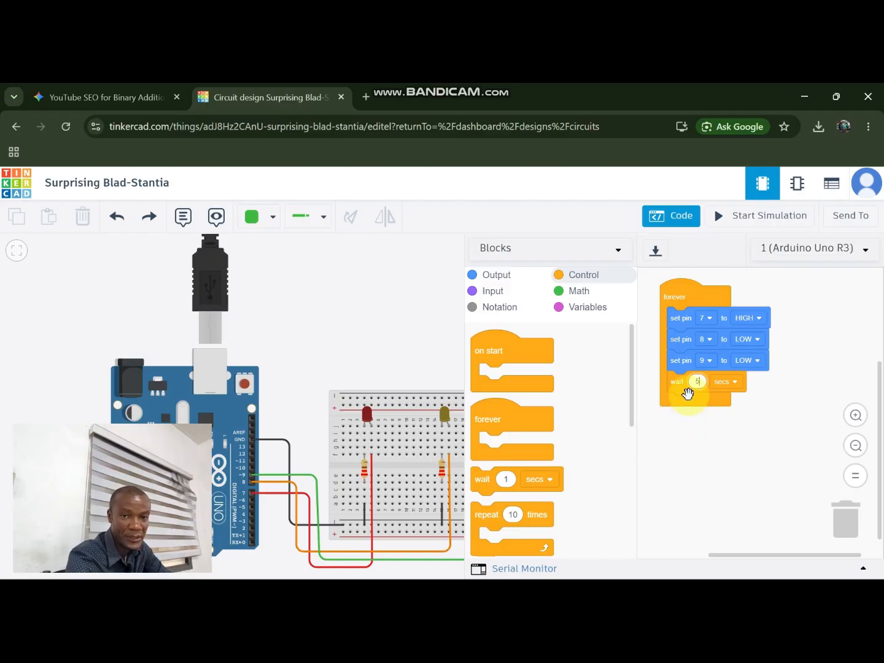
Duplicate the three set pin blocks with their wait block and attach the copy below the 5 secs wait in the forever loop
right_click(687, 325)
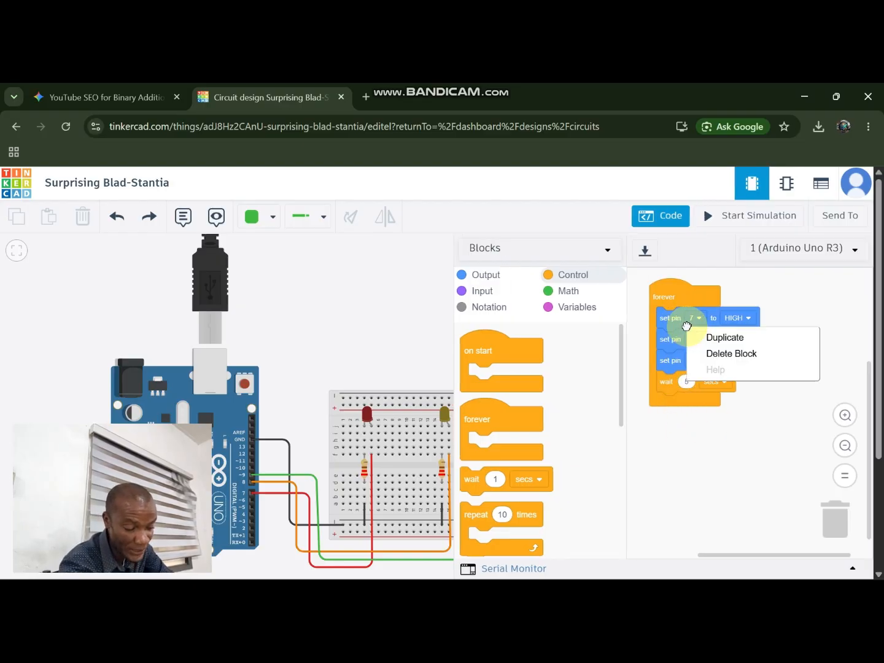
left_click(722, 338)
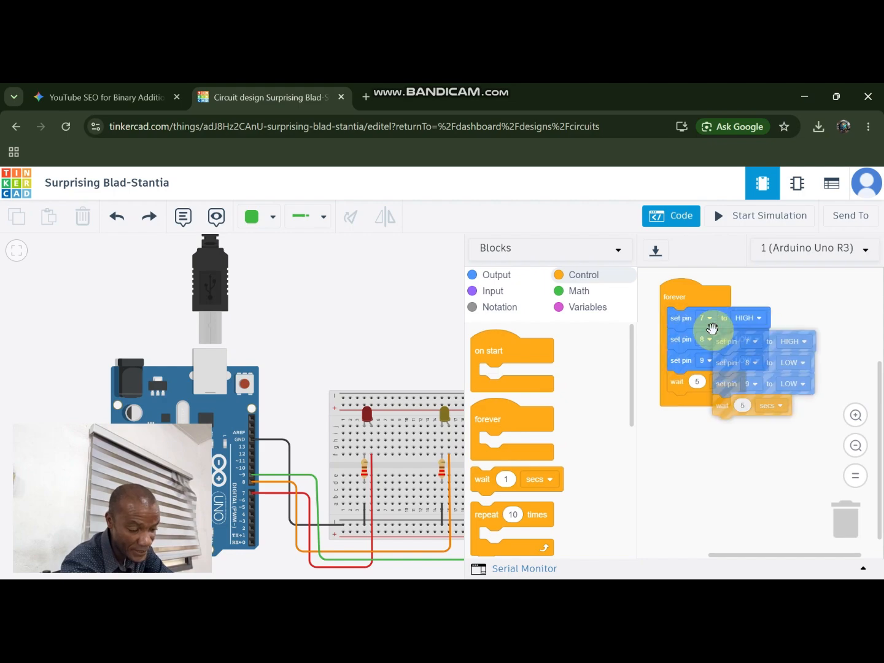
left_click_drag(712, 332, 673, 400)
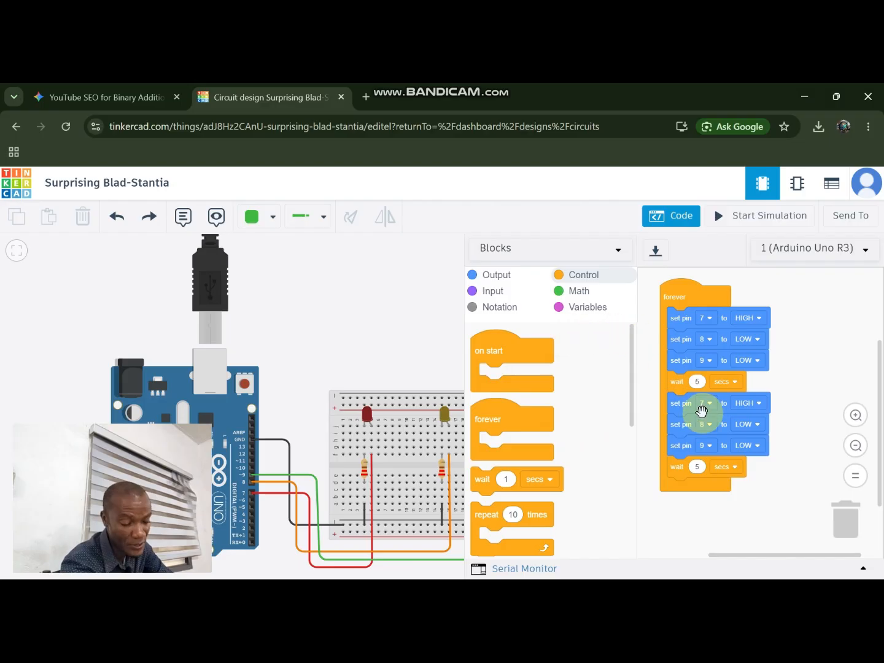
In the second block group, set pin 7 to LOW, pin 8 to HIGH and pin 9 to LOW, with a wait of 4 secs
left_click(760, 404)
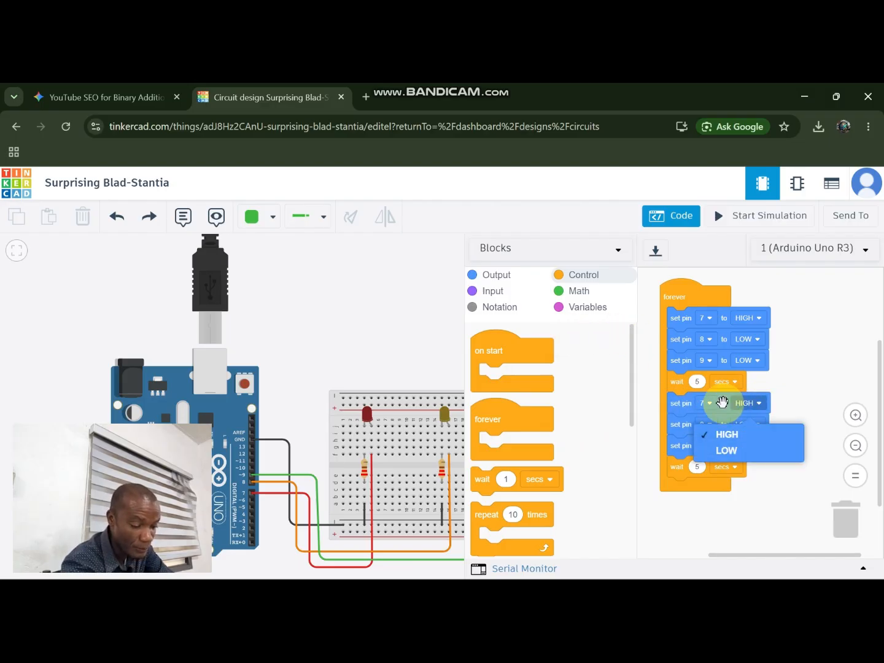
left_click(722, 452)
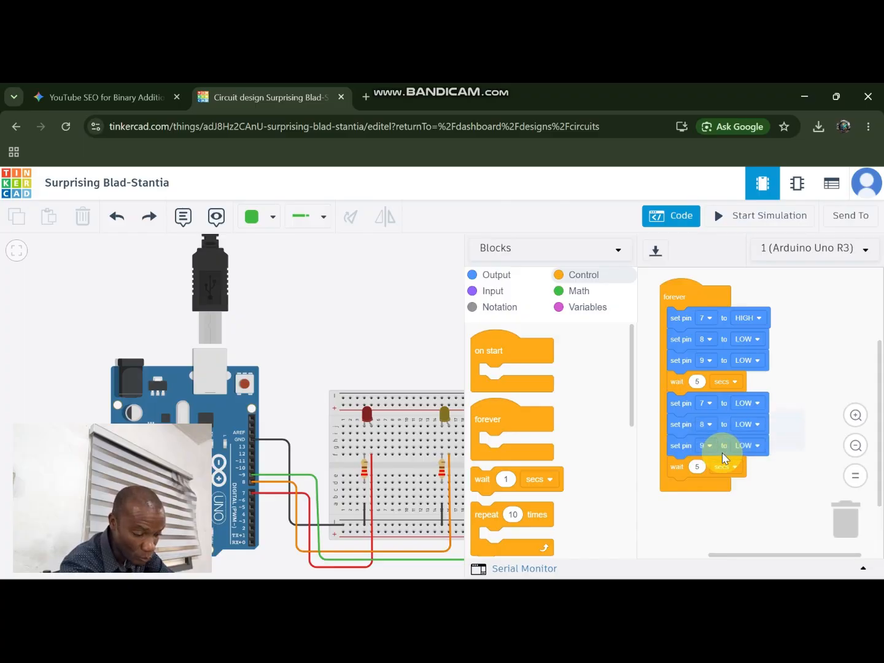
left_click(748, 424)
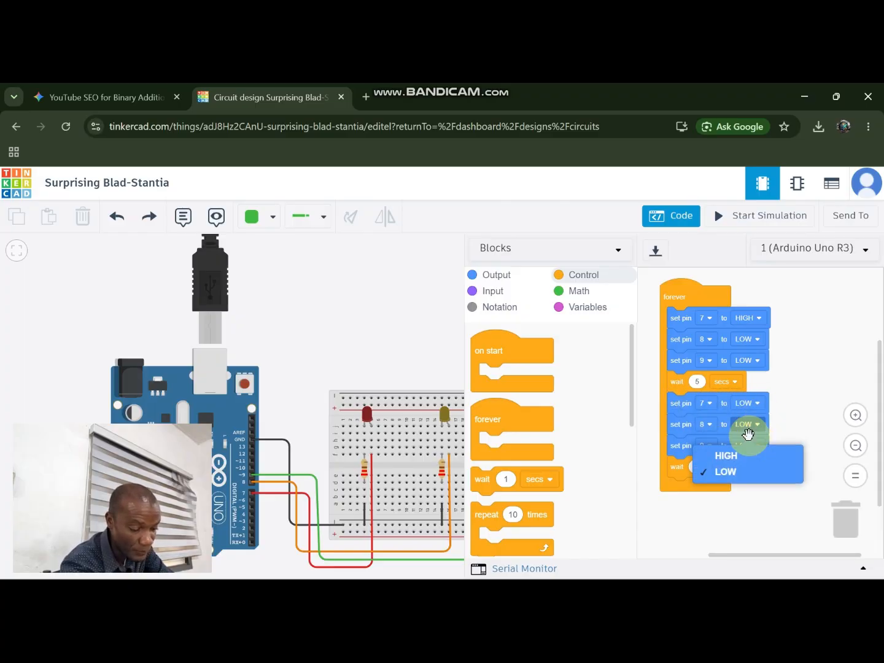
left_click(723, 459)
left_click(756, 447)
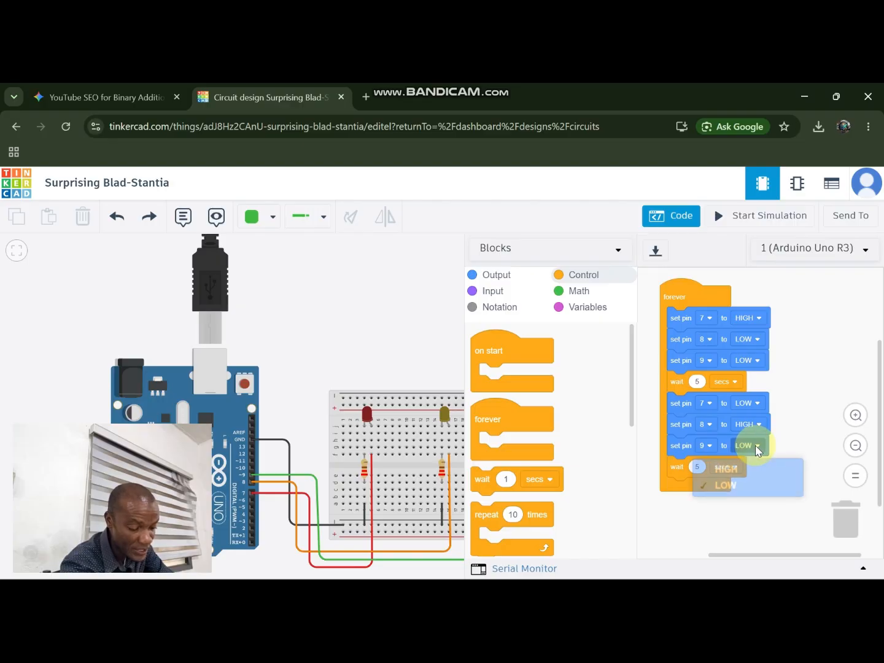
left_click(725, 488)
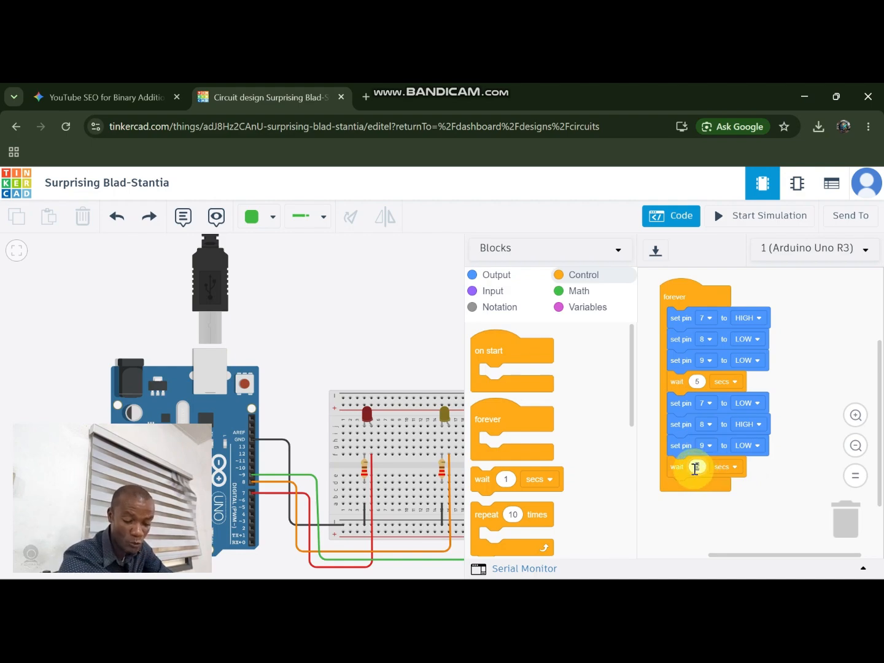
Duplicate the second block group and attach the copy below the 4 secs wait in the forever loop
right_click(680, 407)
left_click(706, 418)
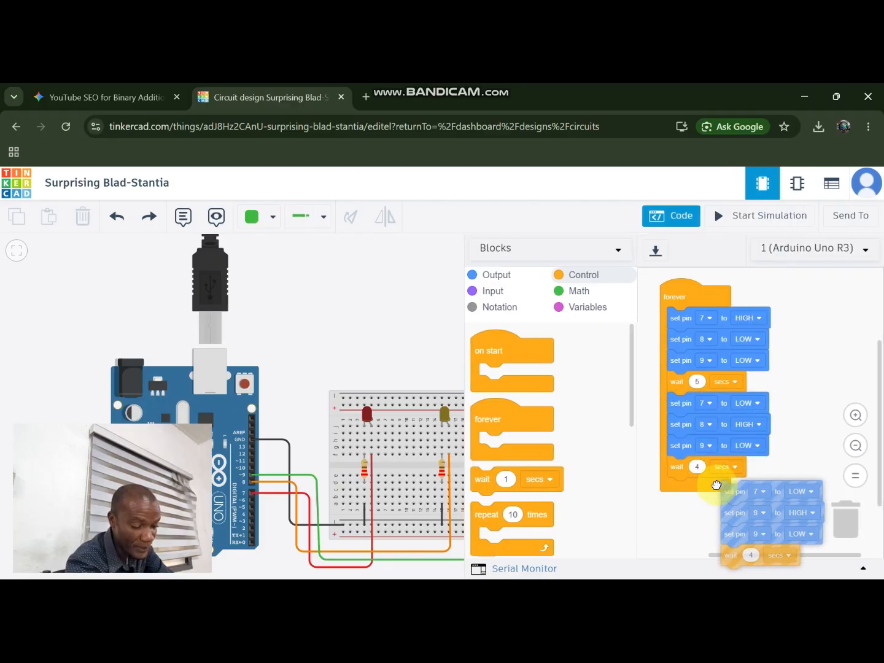
left_click(674, 483)
In the third block group, set pin 8 to LOW, pin 9 to HIGH and the wait to 6 secs
scroll(735, 439, "down", 2)
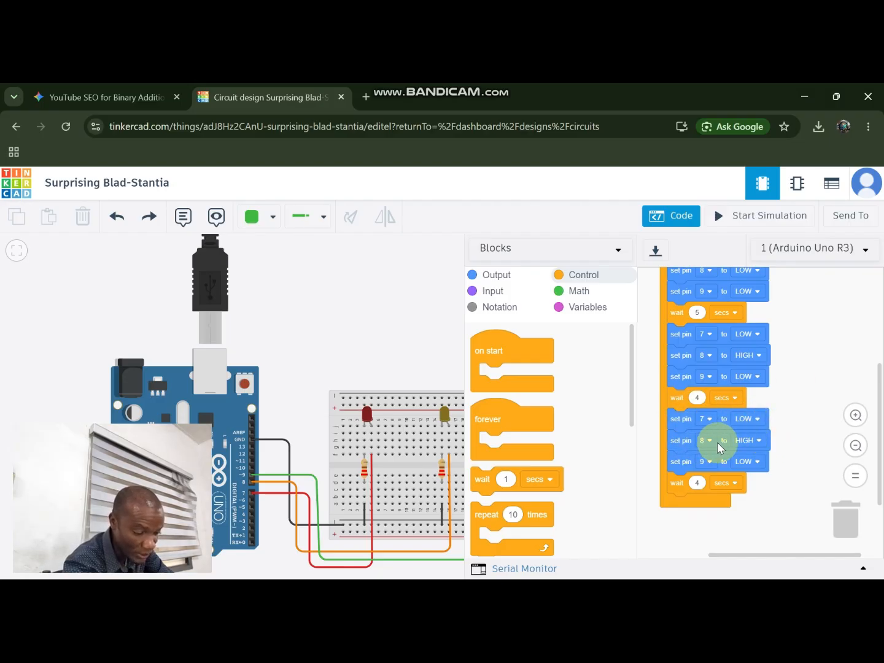
left_click(757, 440)
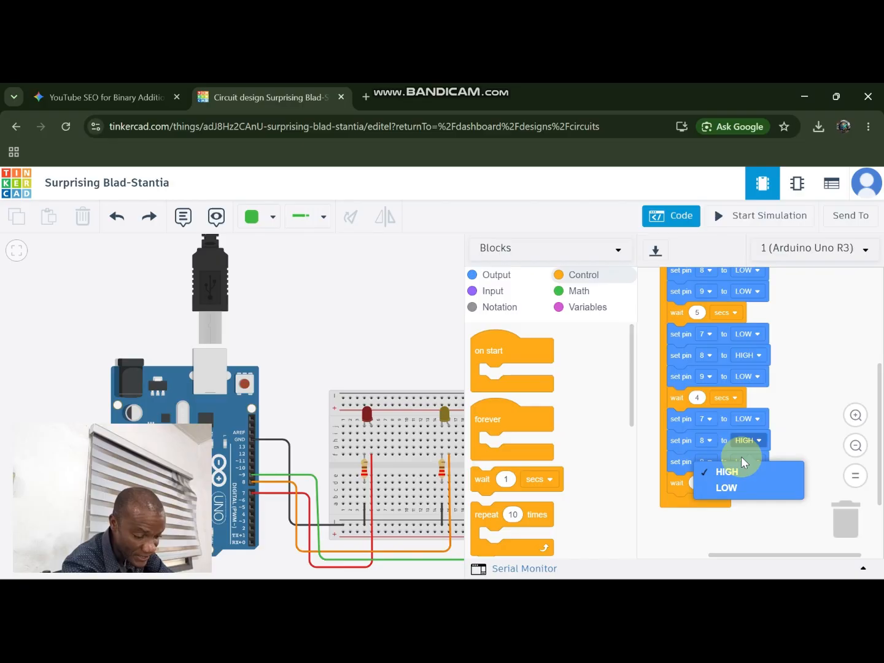
left_click(719, 491)
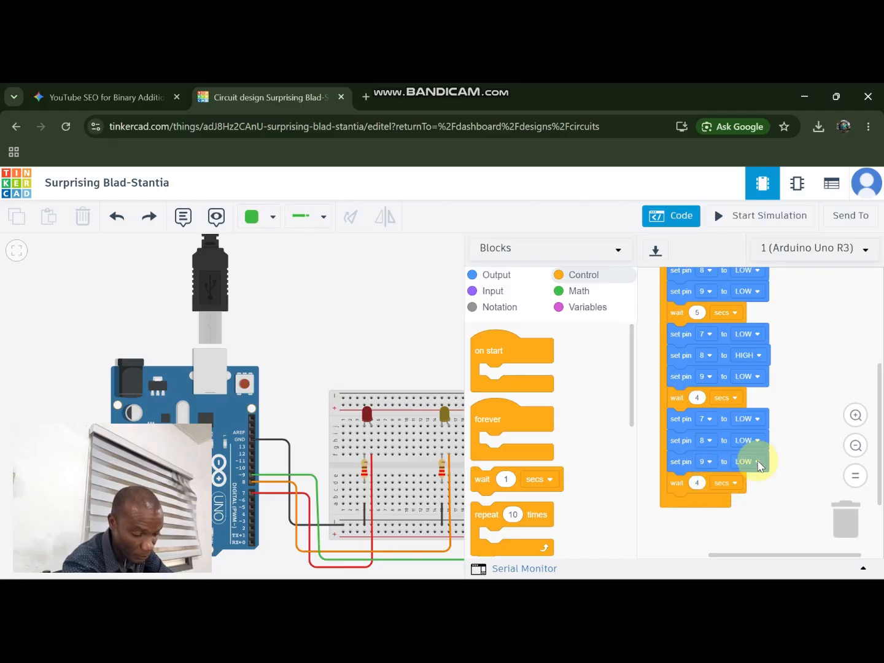
left_click(759, 462)
left_click(720, 488)
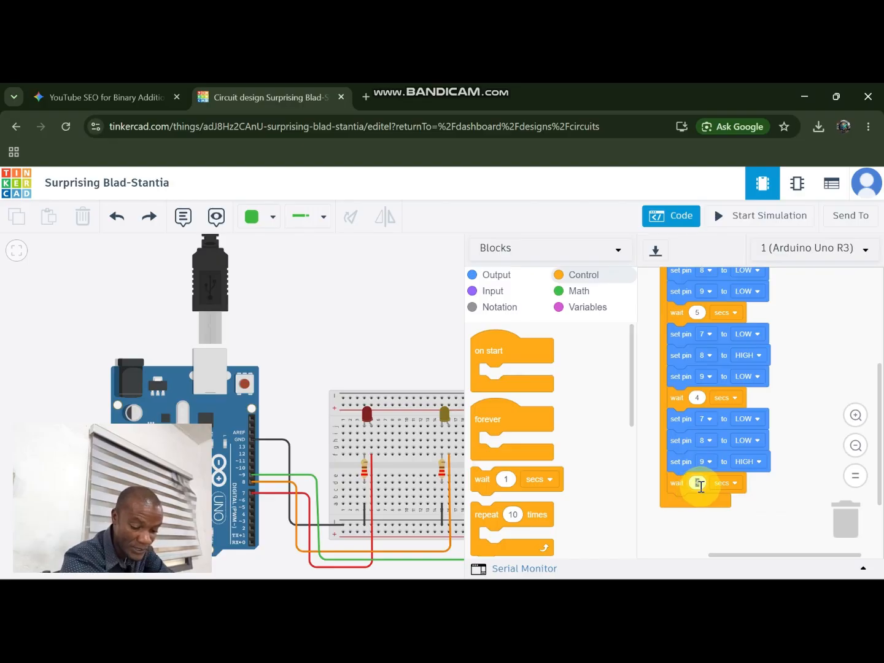
type("6")
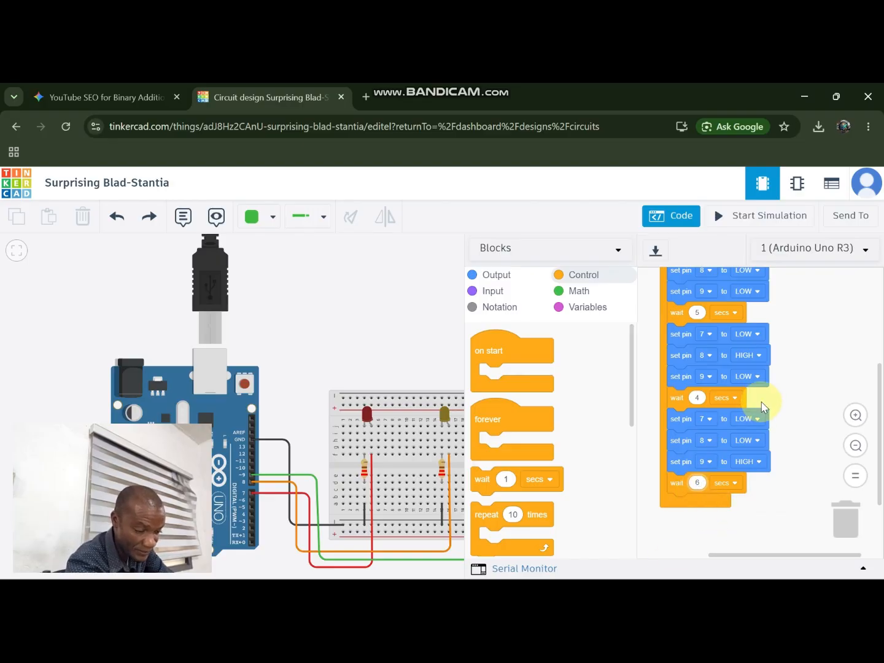
Review the three block groups, run the simulation and hide the code to watch all three LEDs
scroll(764, 407, "up", 3)
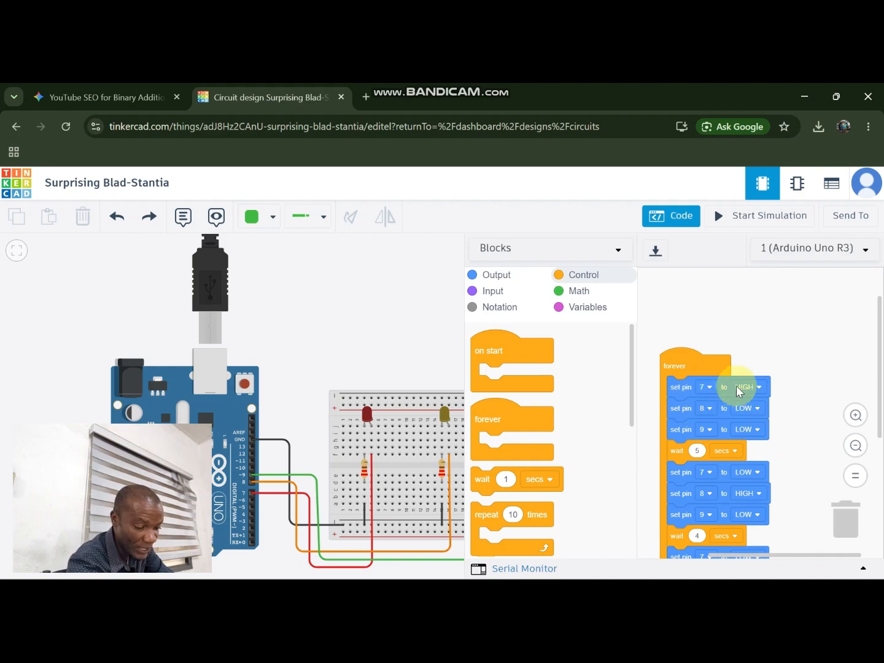
scroll(722, 453, "down", 2)
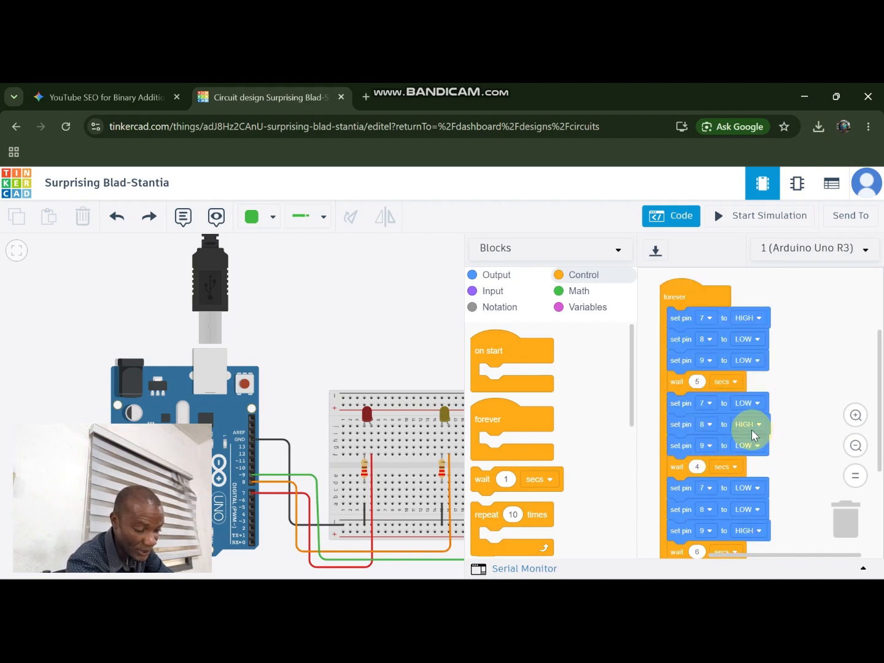
scroll(700, 471, "down", 2)
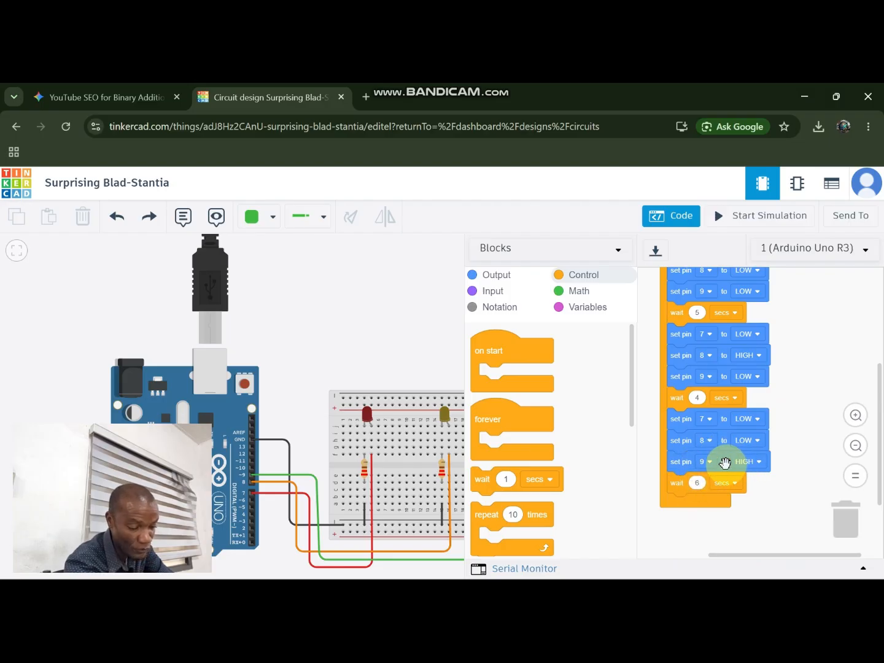
scroll(694, 430, "up", 2)
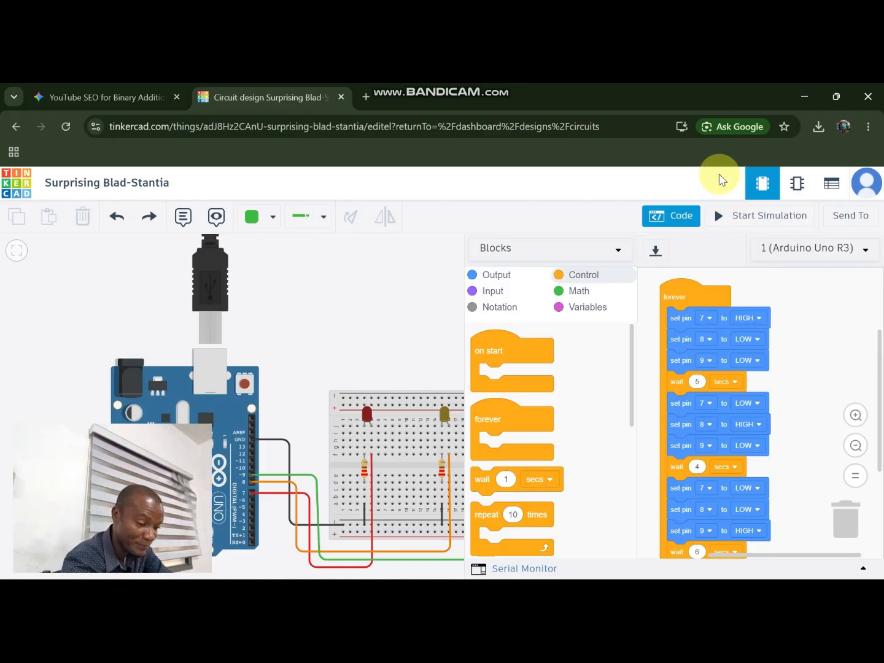
left_click(762, 216)
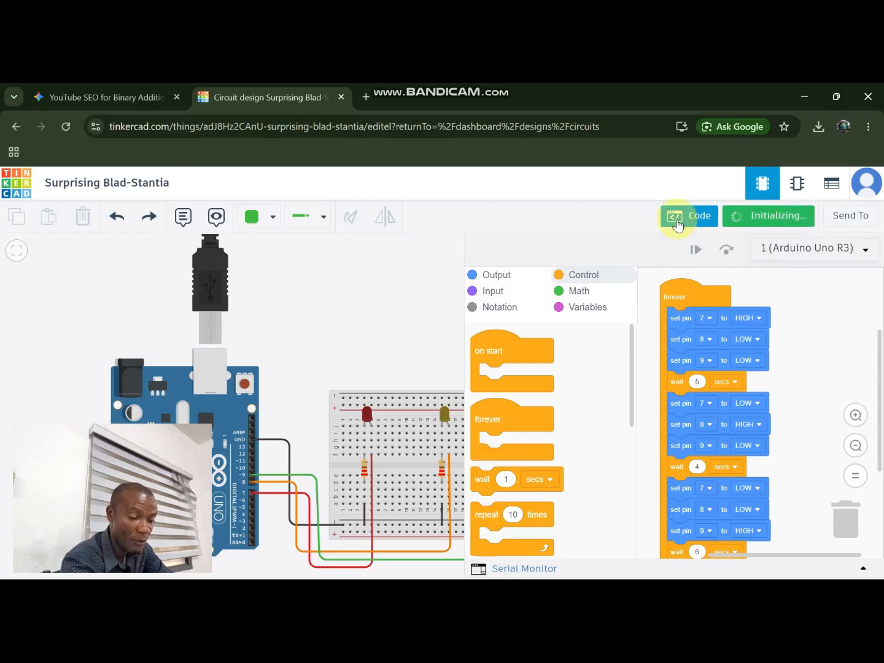
left_click(691, 217)
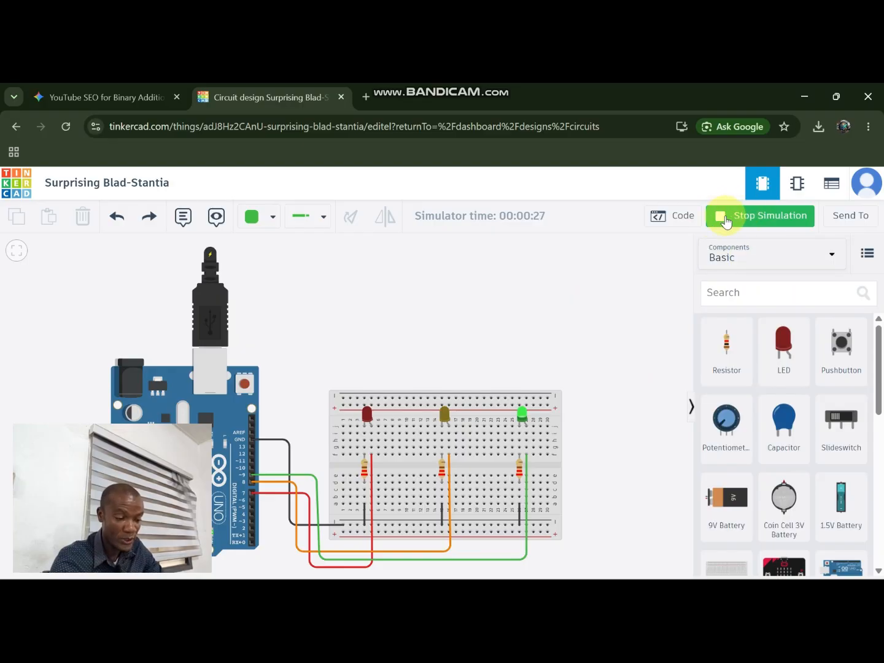
Show the code again and compare its block groups with the running LED sequence
left_click(679, 218)
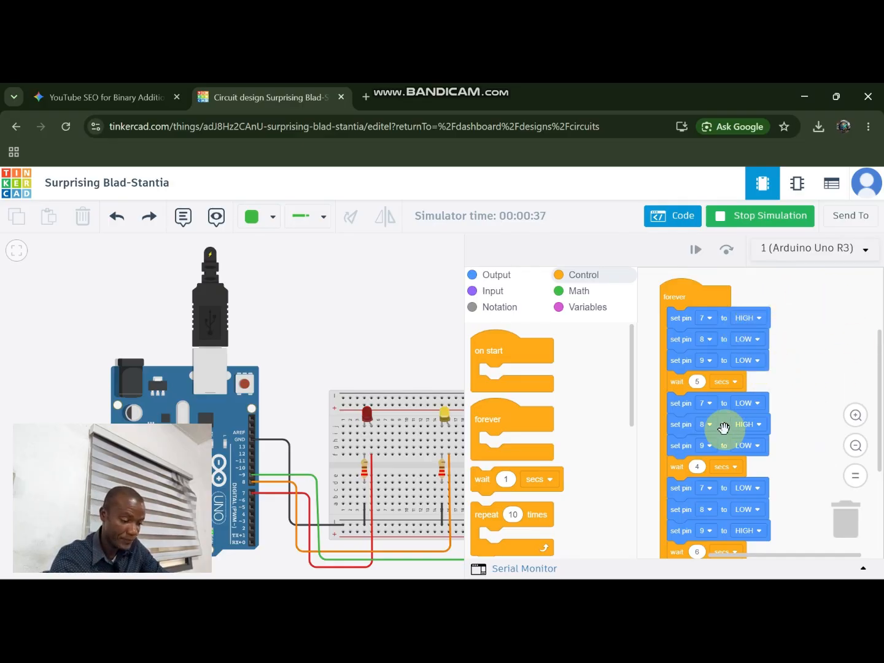
scroll(756, 438, "down", 2)
scroll(758, 437, "up", 4)
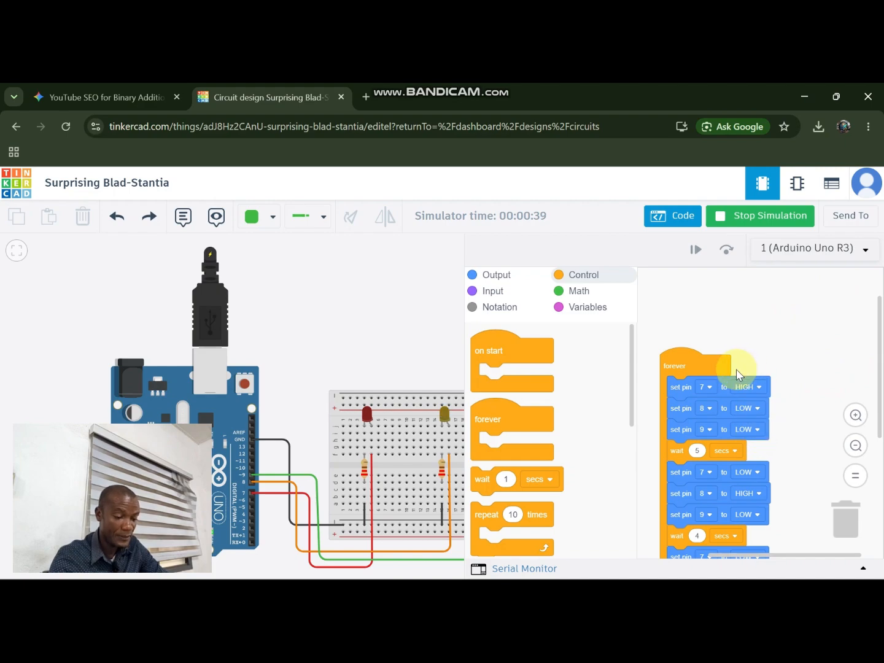
scroll(728, 369, "down", 2)
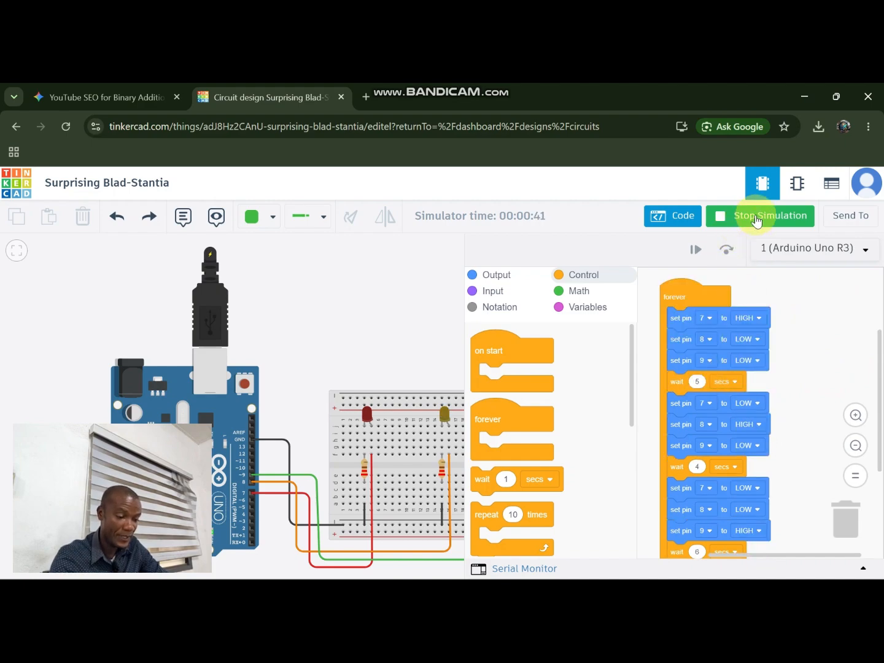